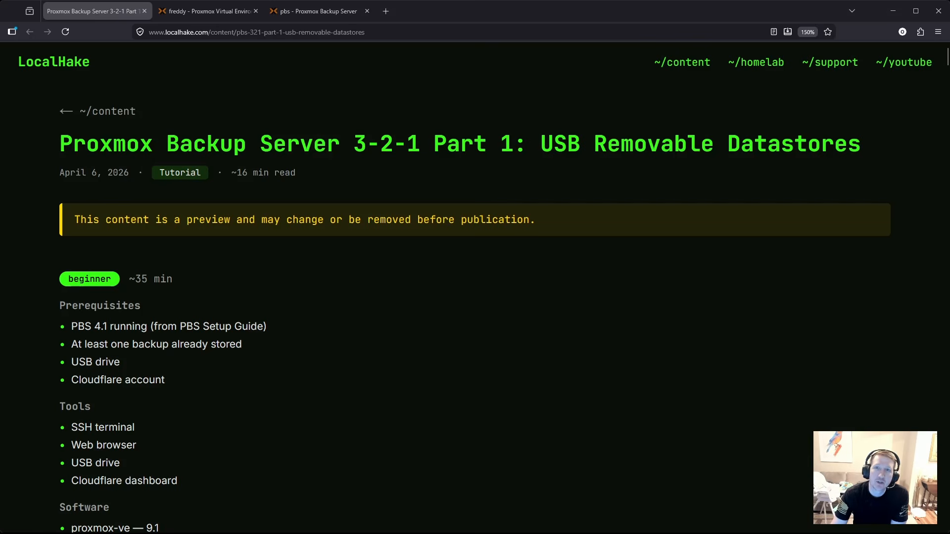
# Step: Review the USB Removable Datastores guide's title and prerequisites, and check the hardware of VM 200 (pbs) in Proxmox VE
pyautogui.click(207, 10)
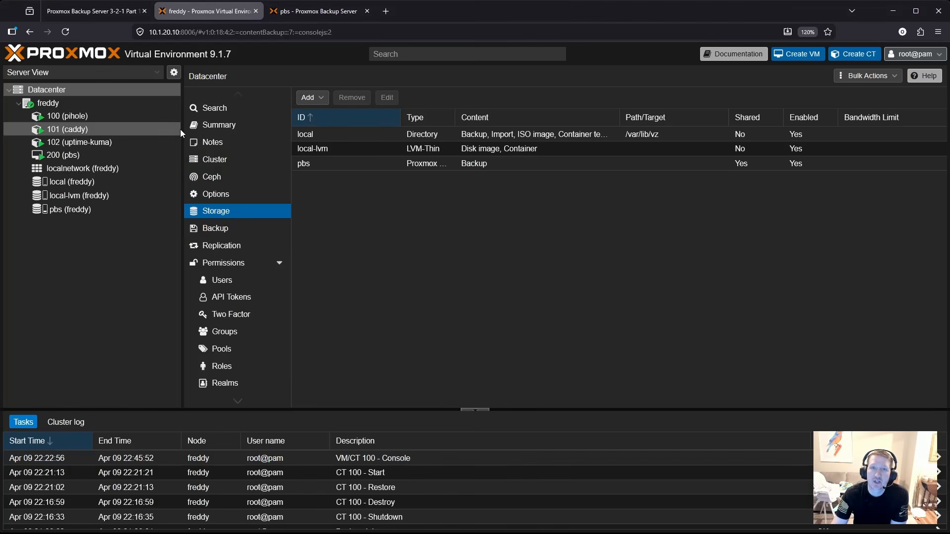
pyautogui.click(90, 12)
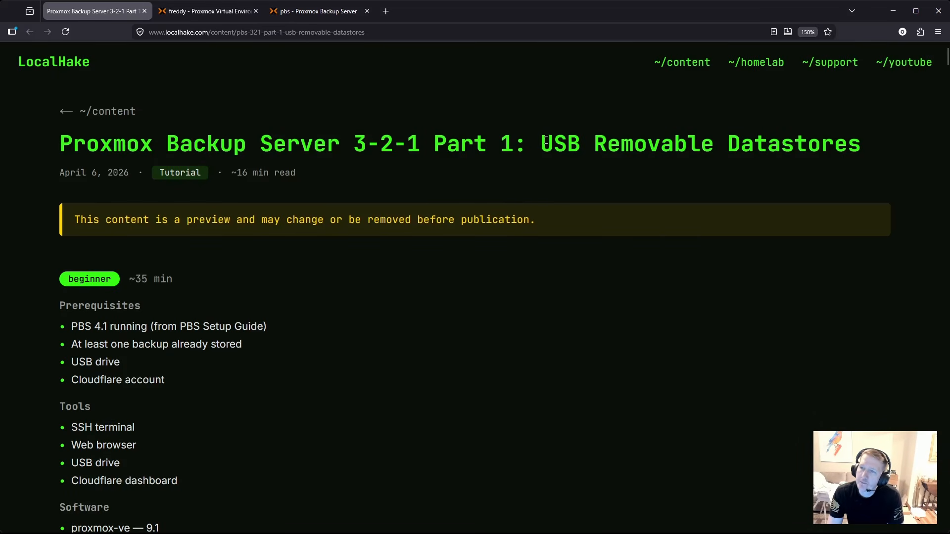
pyautogui.moveTo(542, 141); pyautogui.dragTo(858, 150)
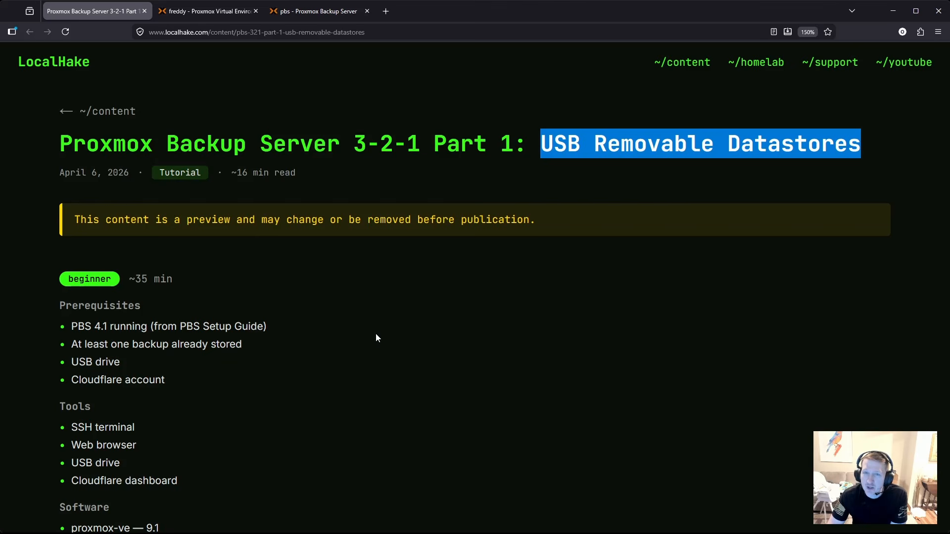
pyautogui.click(207, 11)
pyautogui.click(63, 155)
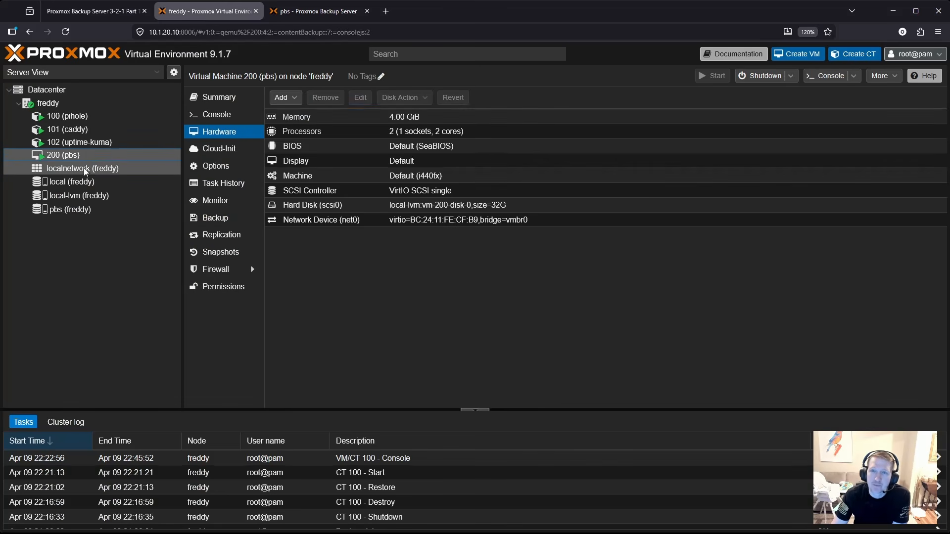
pyautogui.click(102, 19)
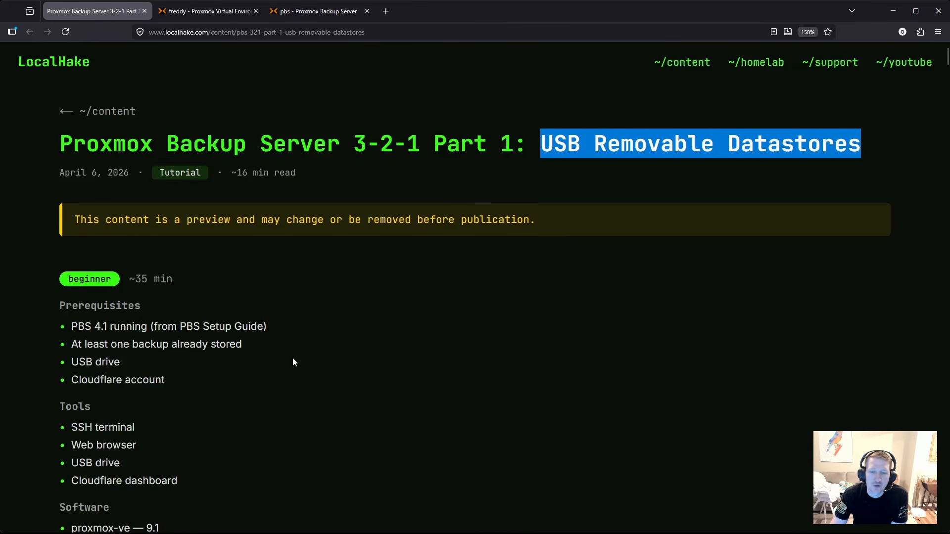
pyautogui.scroll(-3, 246, 394)
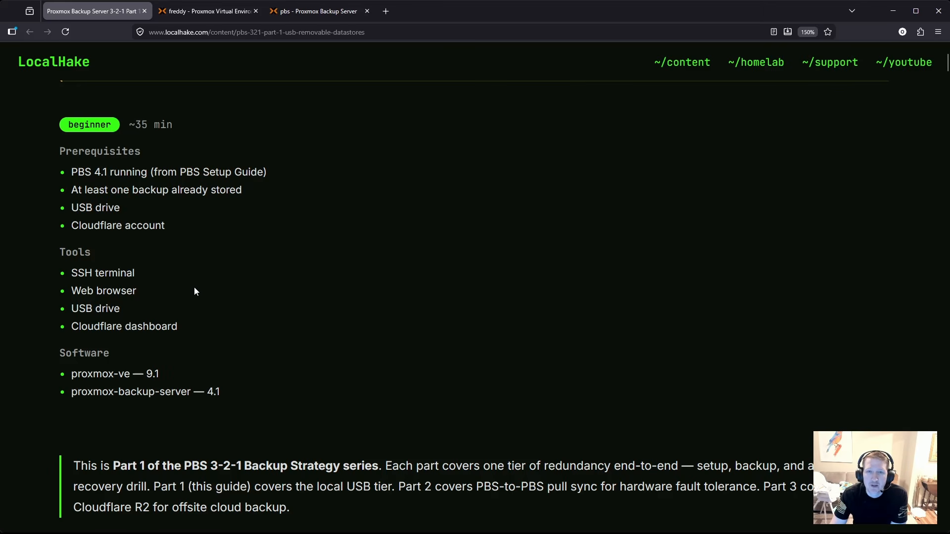
pyautogui.tripleClick(143, 226)
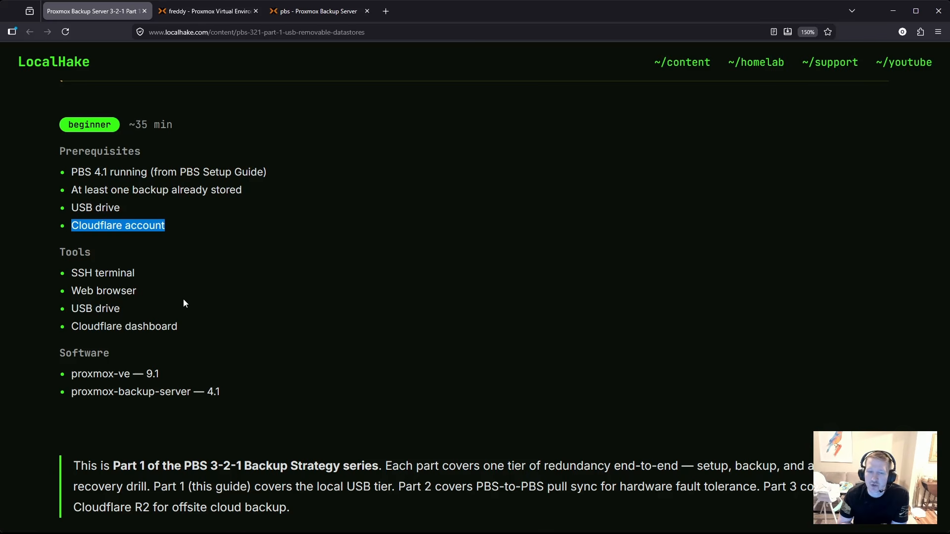
pyautogui.scroll(3, 305, 262)
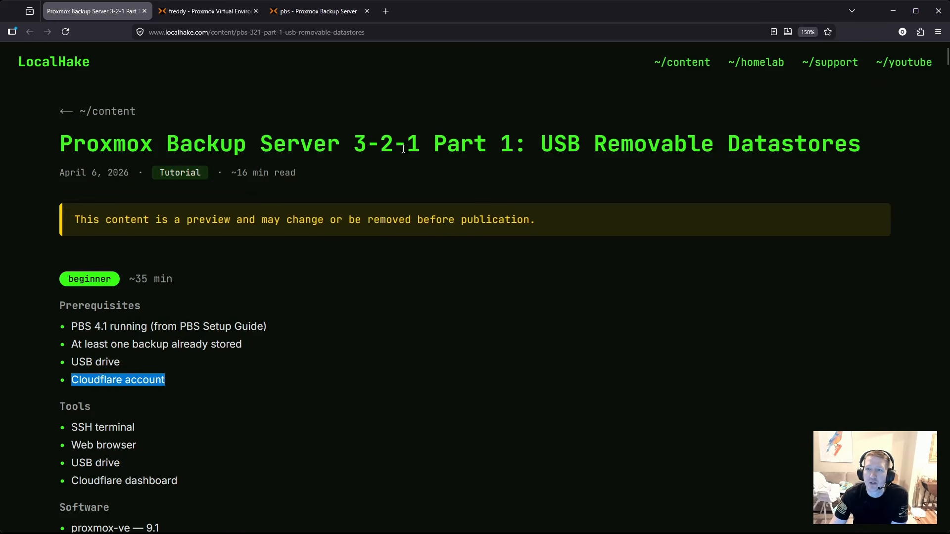
pyautogui.moveTo(434, 145); pyautogui.dragTo(513, 146)
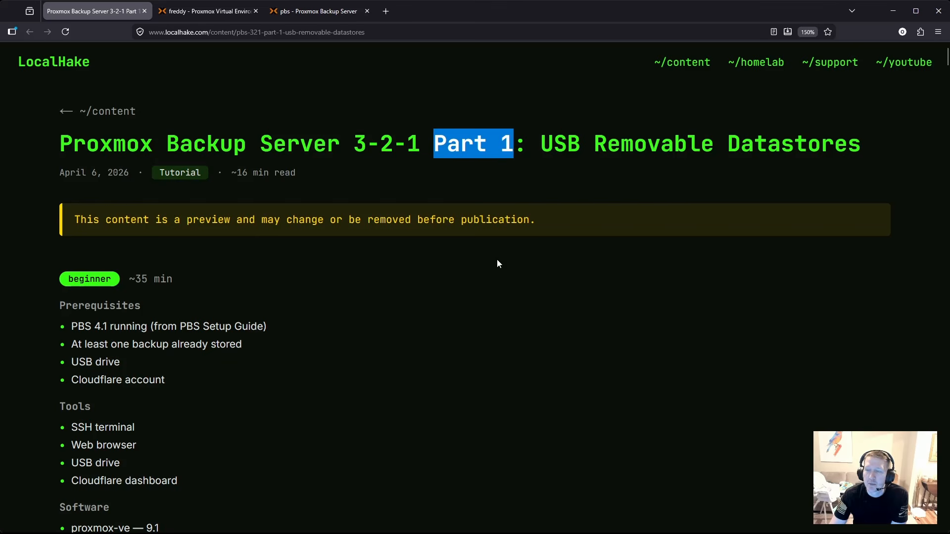
# Step: Read the guide's introduction on the 3-2-1 series parts, its planned outcomes, and the two USB workflows
pyautogui.scroll(-5, 492, 293)
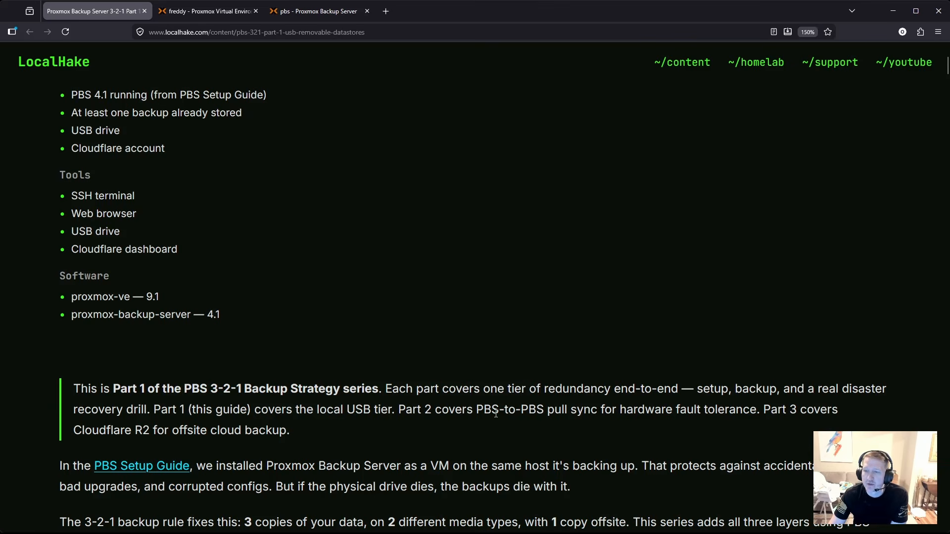
pyautogui.moveTo(476, 411); pyautogui.dragTo(541, 409)
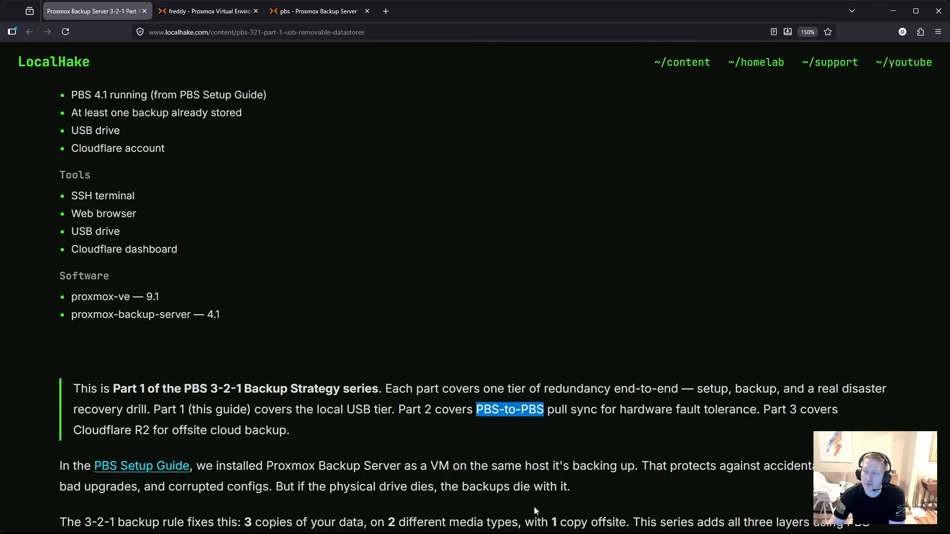
pyautogui.moveTo(74, 430); pyautogui.dragTo(150, 433)
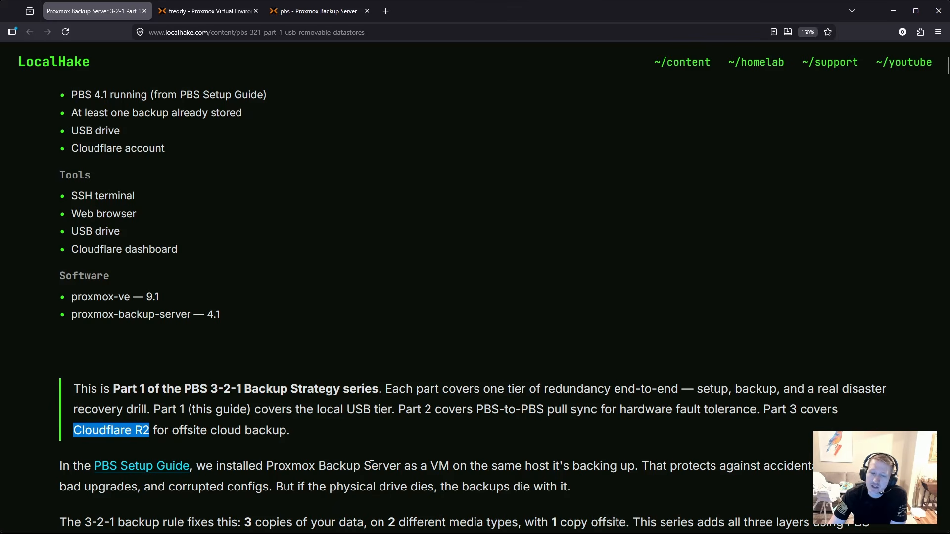
pyautogui.scroll(-5, 371, 465)
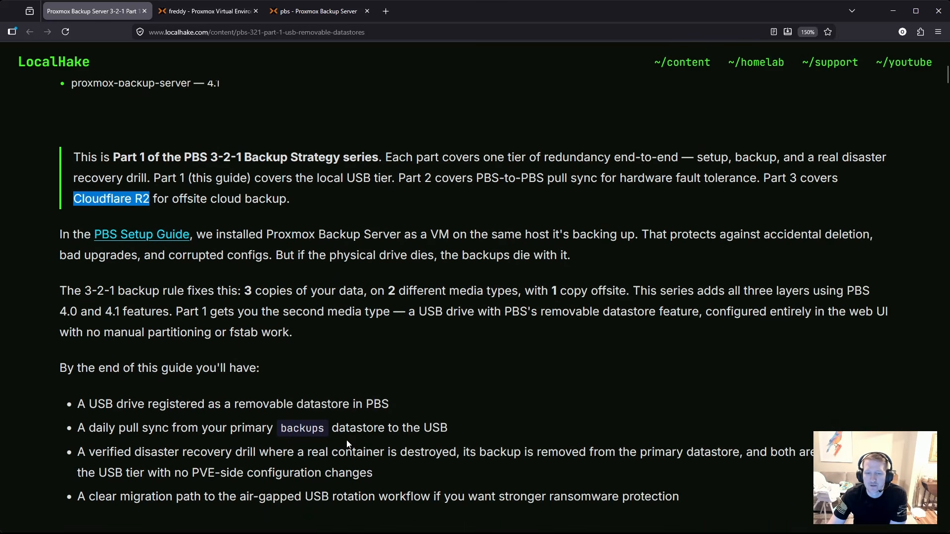
pyautogui.scroll(-2, 346, 440)
pyautogui.scroll(-1, 347, 441)
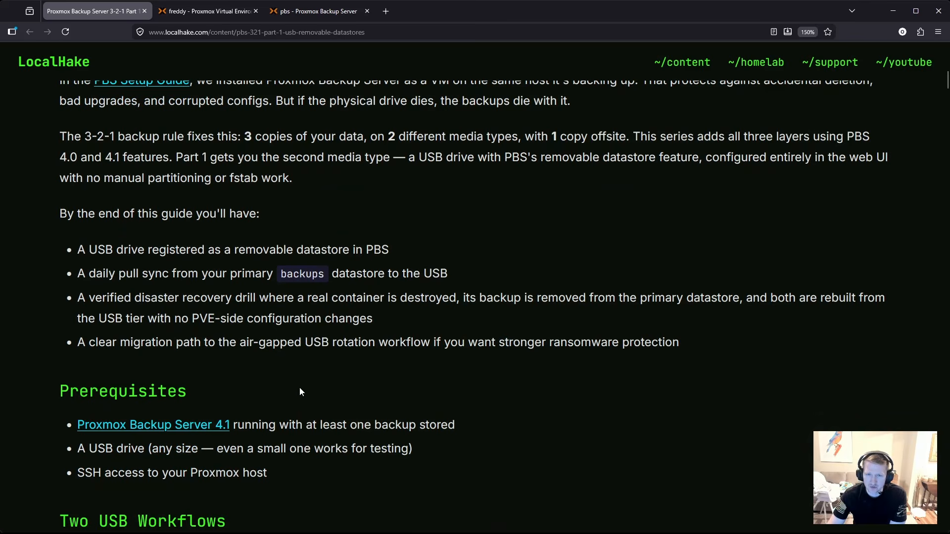
pyautogui.scroll(-5, 299, 391)
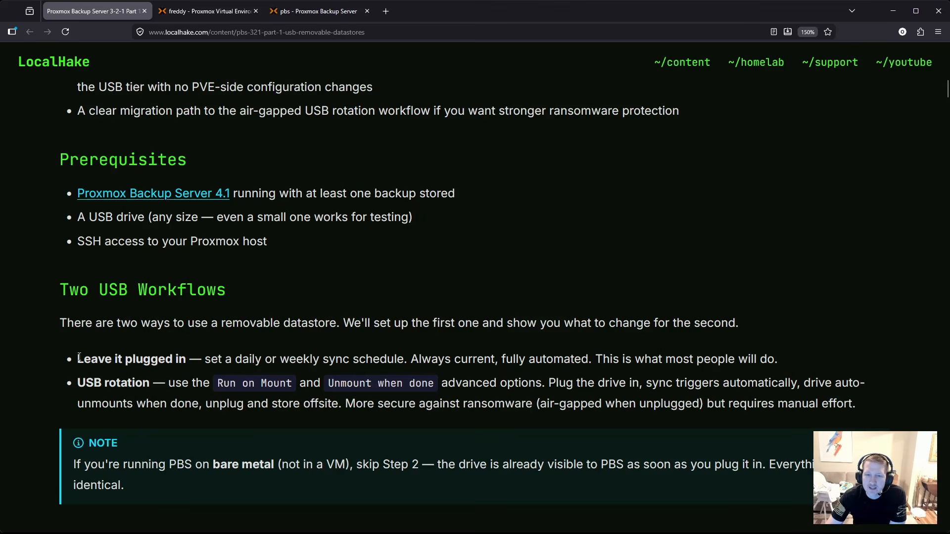
pyautogui.moveTo(186, 359); pyautogui.dragTo(84, 360)
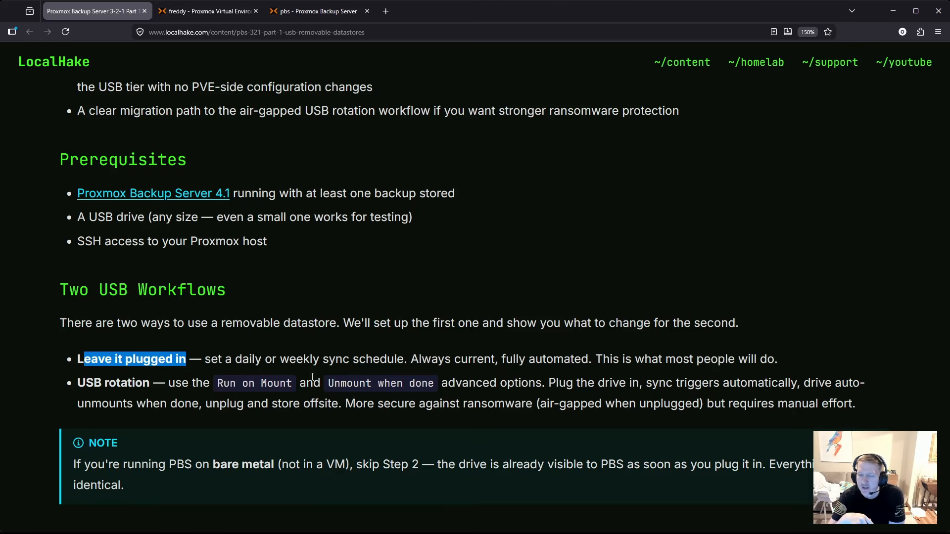
# Step: Read the guide's instructions for identifying the USB drive on the Proxmox host and passing it to the PBS VM
pyautogui.scroll(-3, 267, 371)
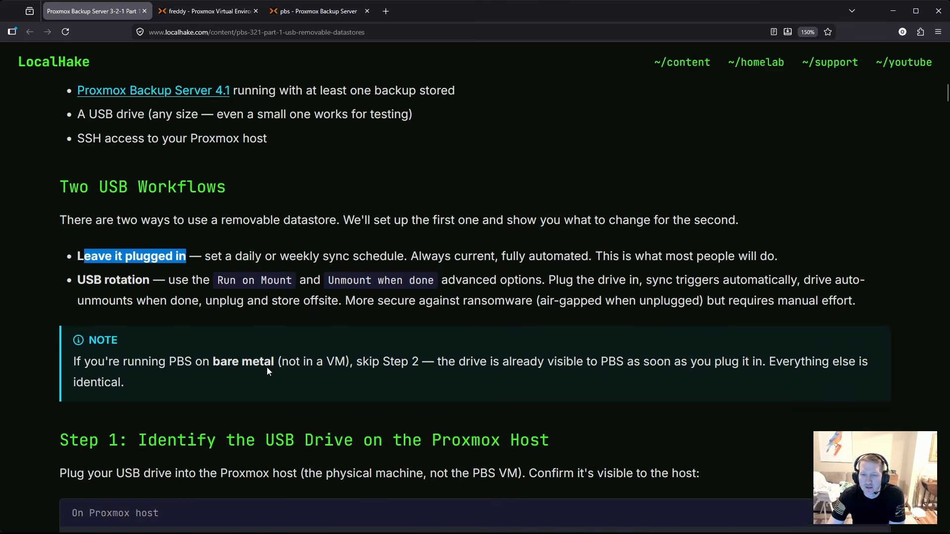
pyautogui.scroll(-3, 266, 367)
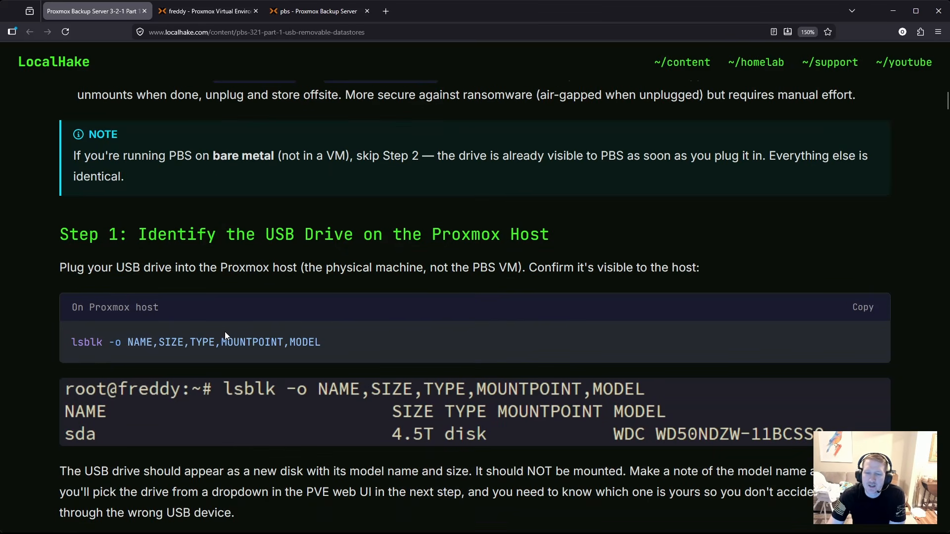
pyautogui.scroll(-2, 292, 336)
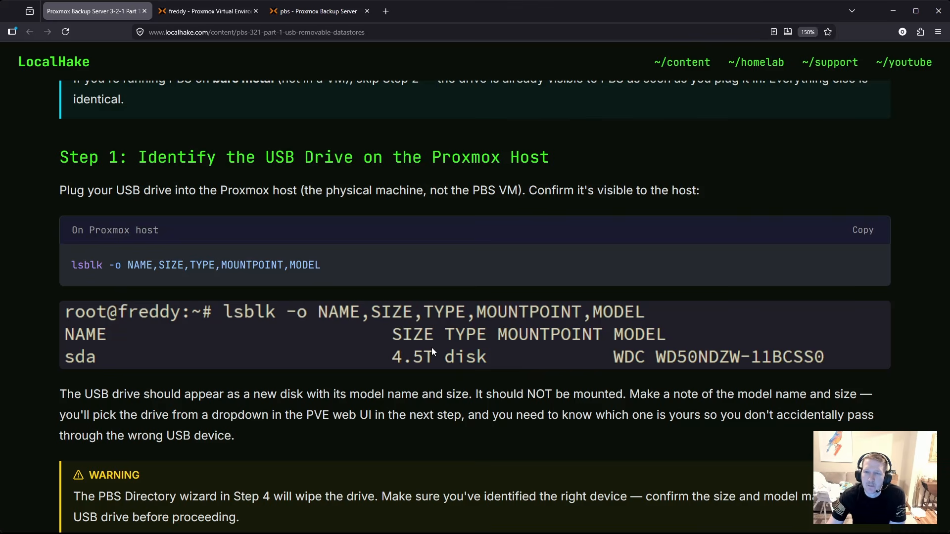
pyautogui.click(207, 14)
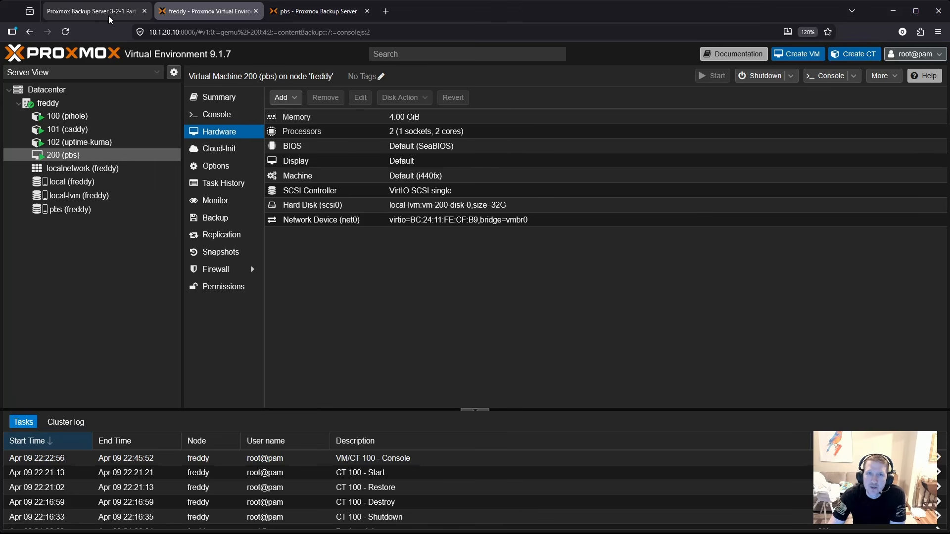
pyautogui.click(91, 11)
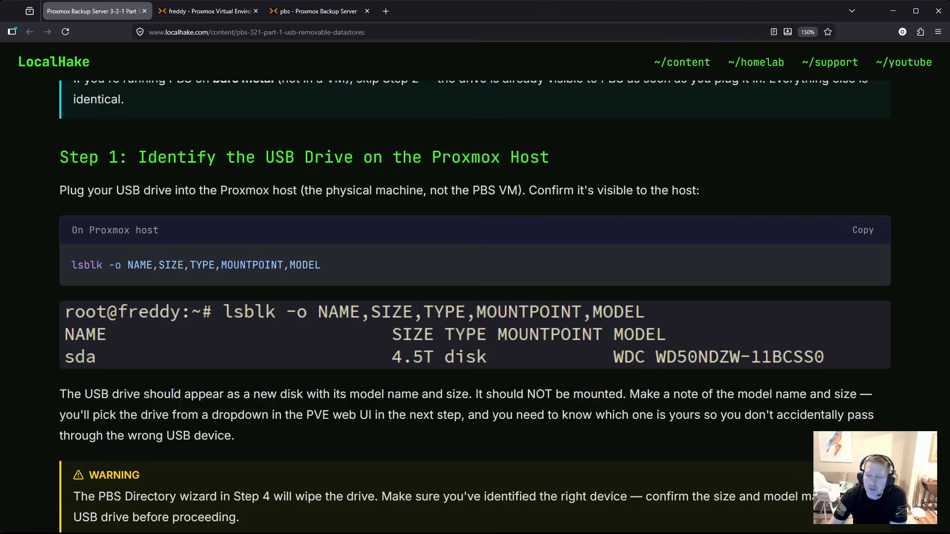
pyautogui.scroll(-3, 192, 403)
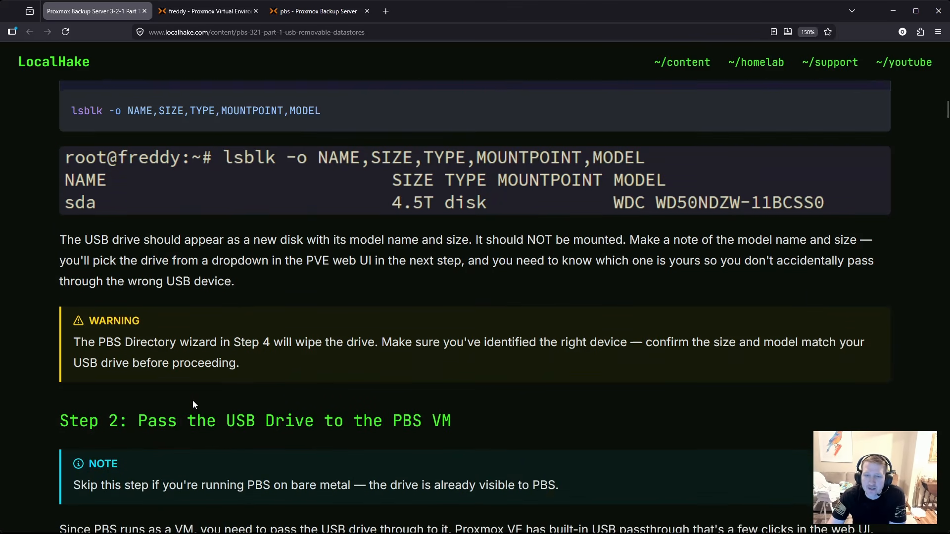
pyautogui.scroll(-6, 193, 405)
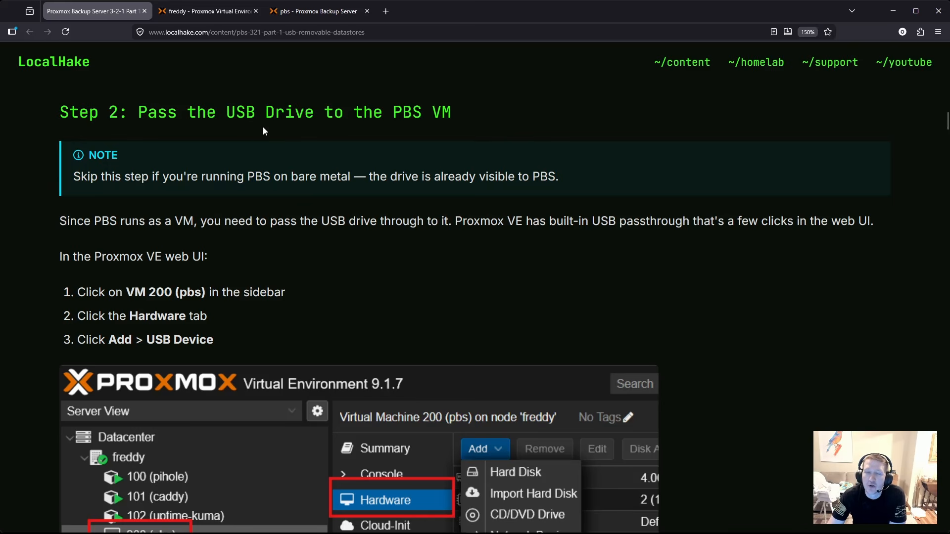
# Step: In Proxmox VE, add a USB device to VM 200 (pbs) by vendor/device ID, choosing My Passport 2626 (1058:2626)
pyautogui.click(197, 13)
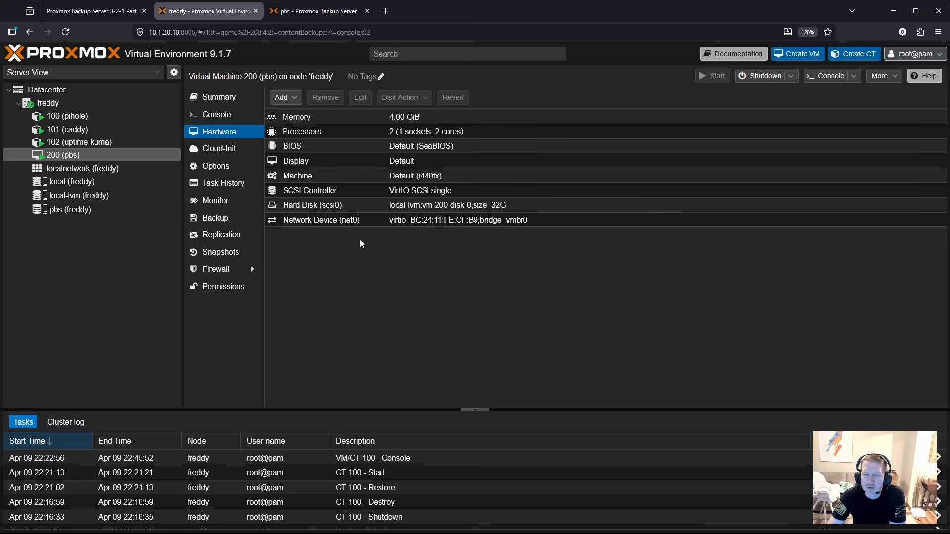
pyautogui.click(60, 157)
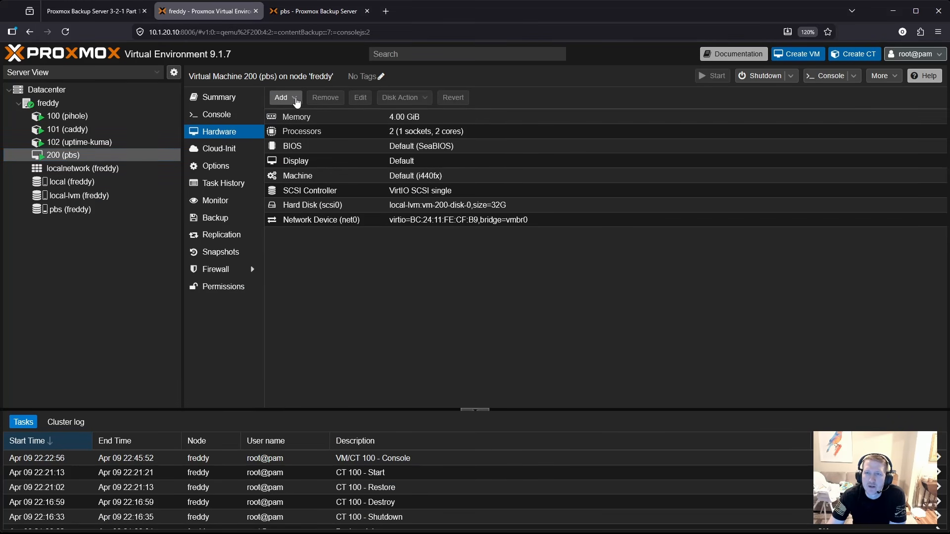
pyautogui.click(293, 97)
pyautogui.click(315, 200)
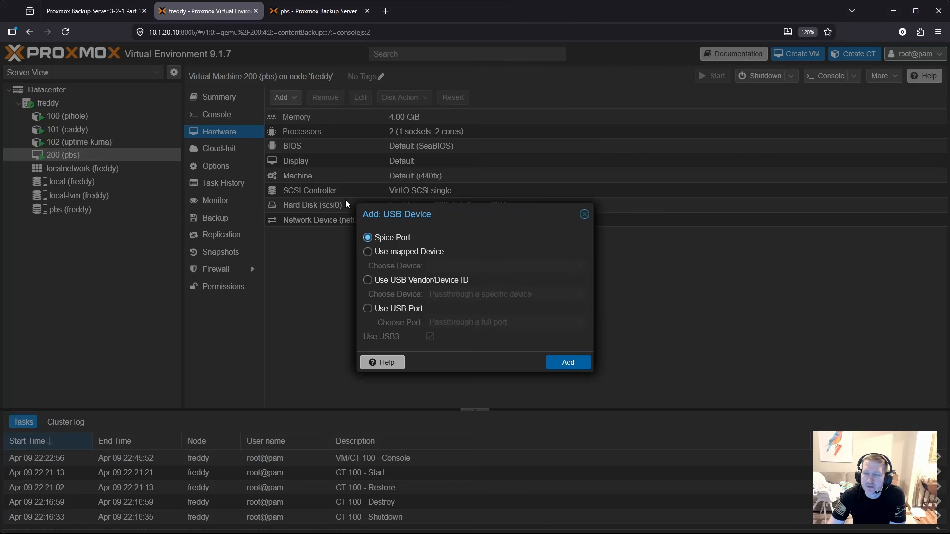
pyautogui.click(395, 282)
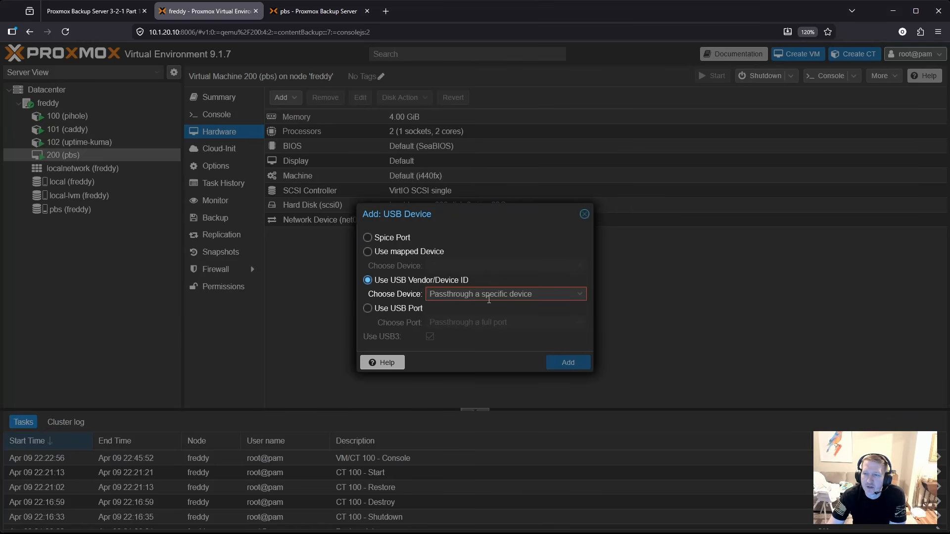
pyautogui.click(438, 293)
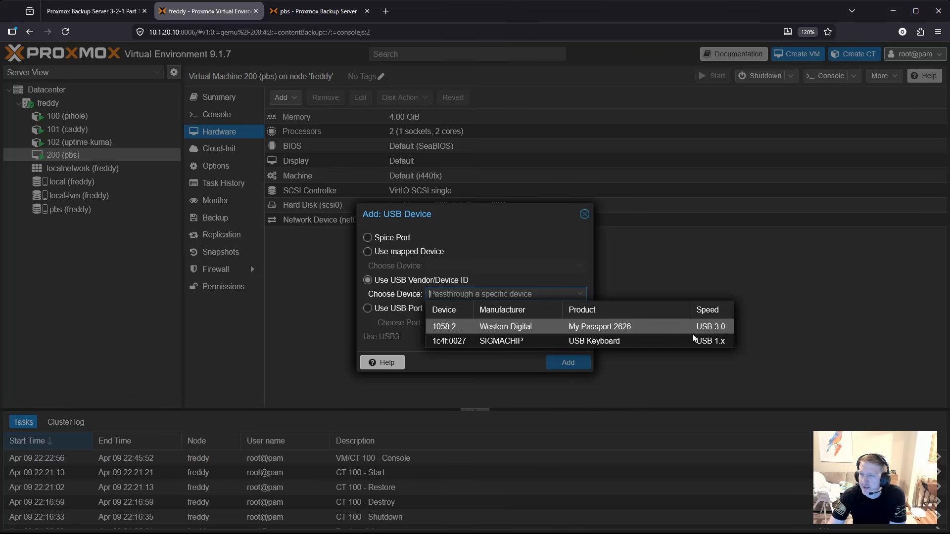
pyautogui.click(629, 327)
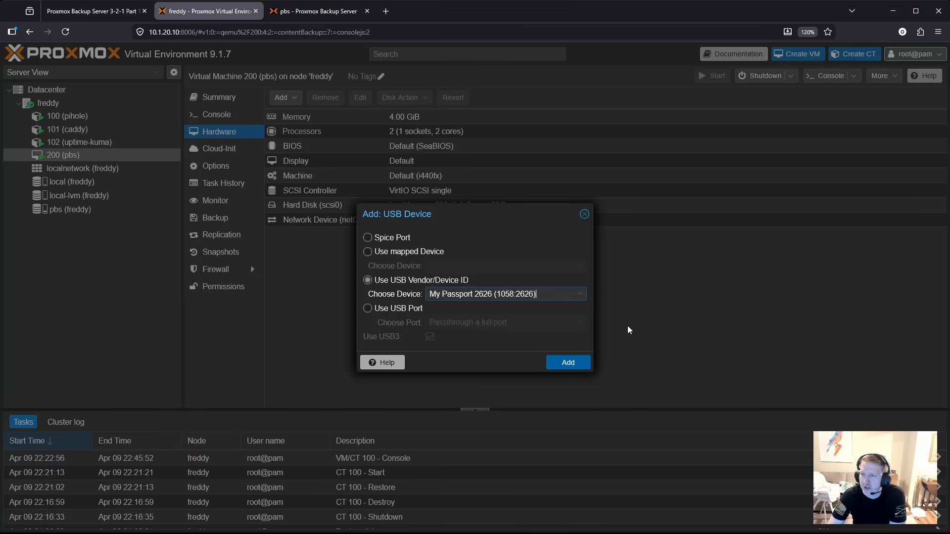
pyautogui.click(568, 363)
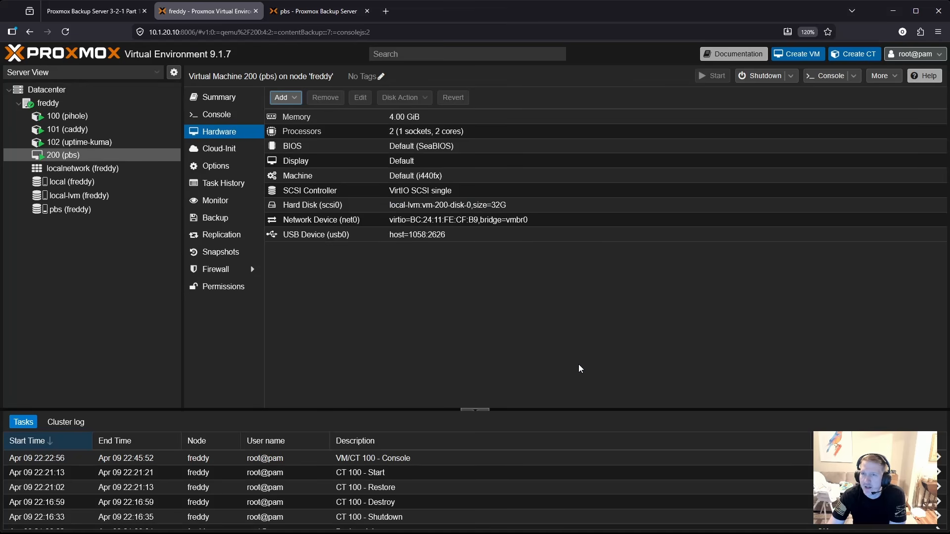
# Step: In Proxmox Backup Server, wipe the WDC USB disk /dev/sdb and select it again in the disk list
pyautogui.click(307, 14)
pyautogui.click(47, 335)
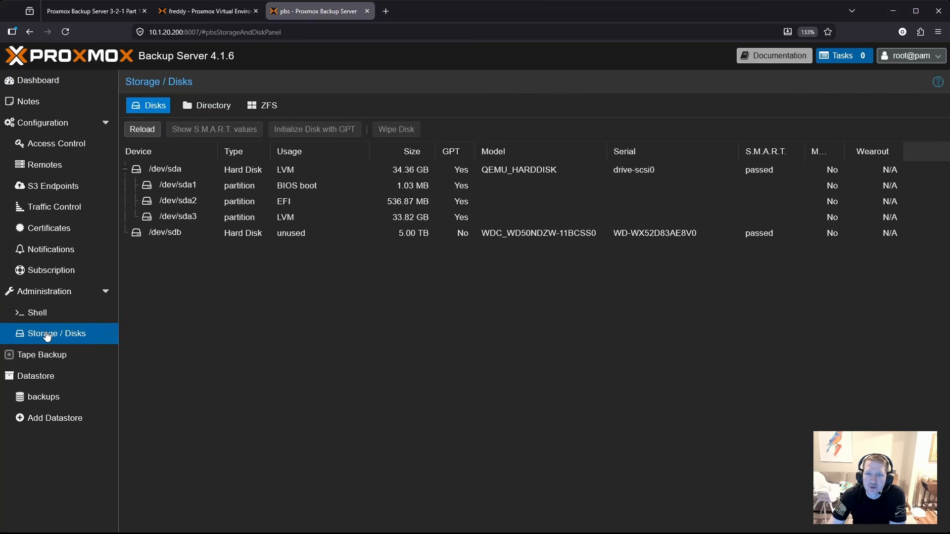
pyautogui.click(177, 235)
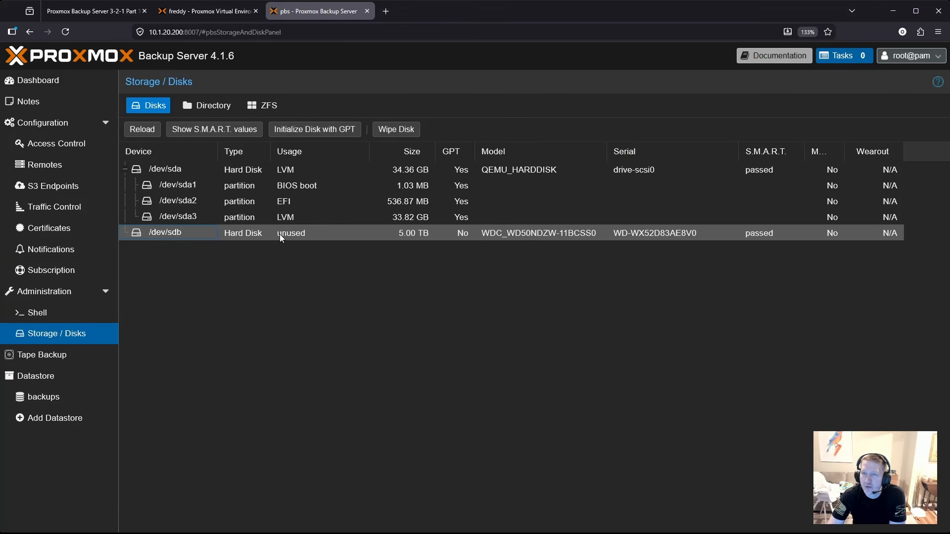
pyautogui.click(396, 130)
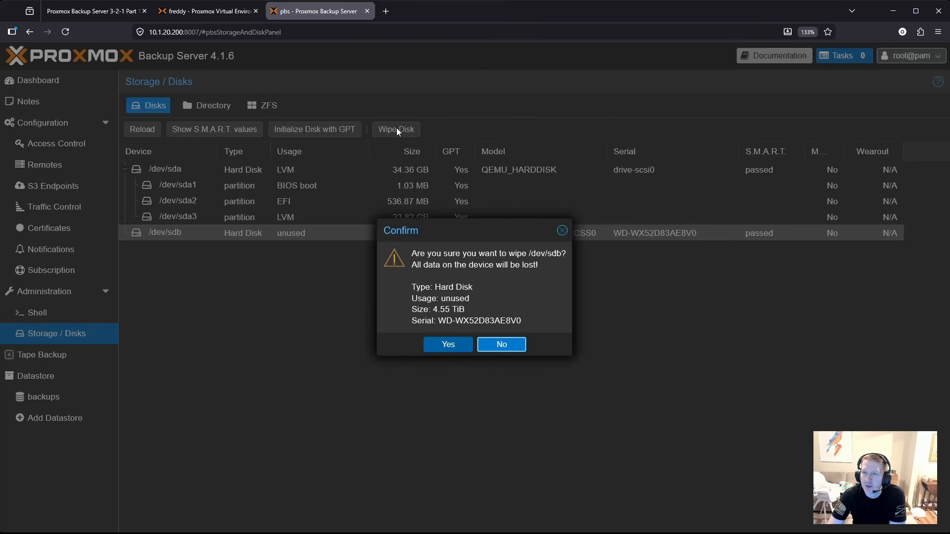
pyautogui.click(447, 349)
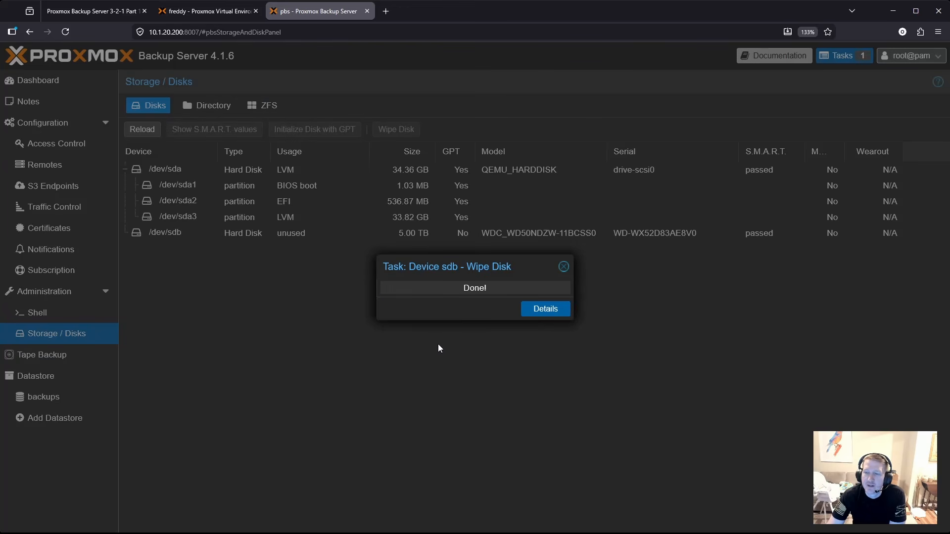
pyautogui.click(297, 237)
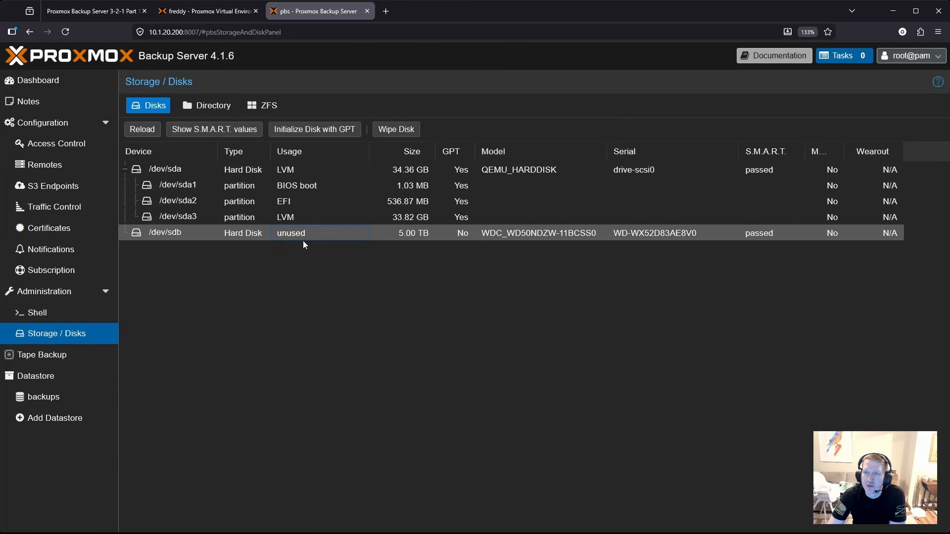
# Step: Initialize disk /dev/sdb with GPT and fill in a new ext4 directory on it named usb-backup, added as a datastore
pyautogui.click(322, 131)
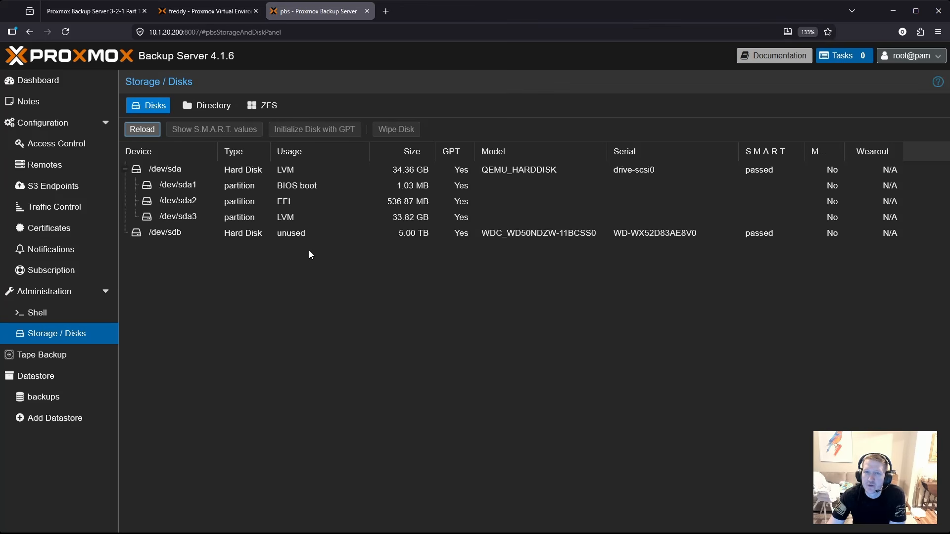
pyautogui.click(207, 108)
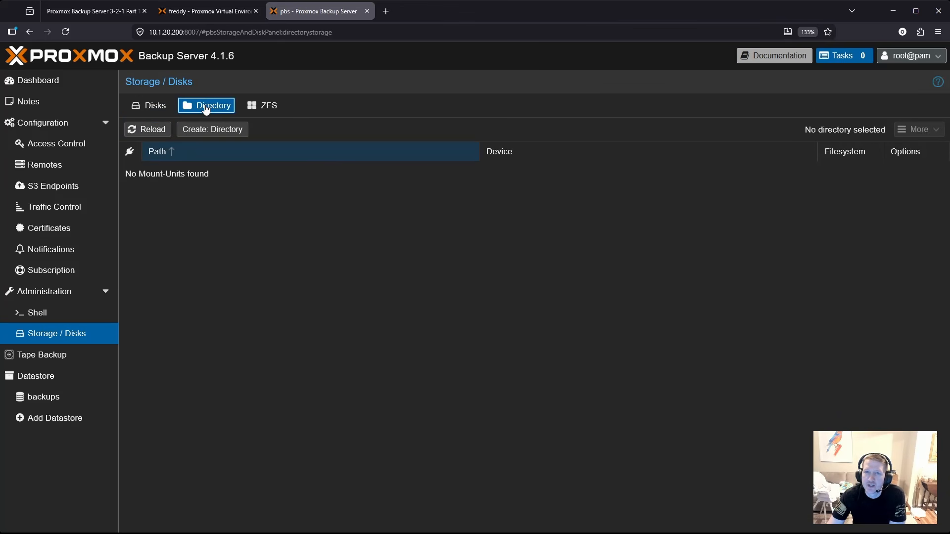
pyautogui.click(216, 129)
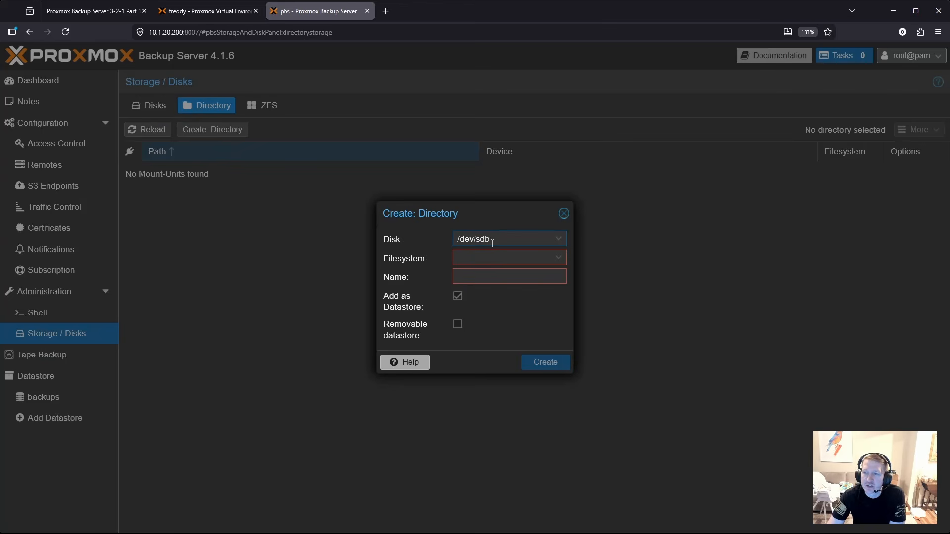
pyautogui.click(557, 243)
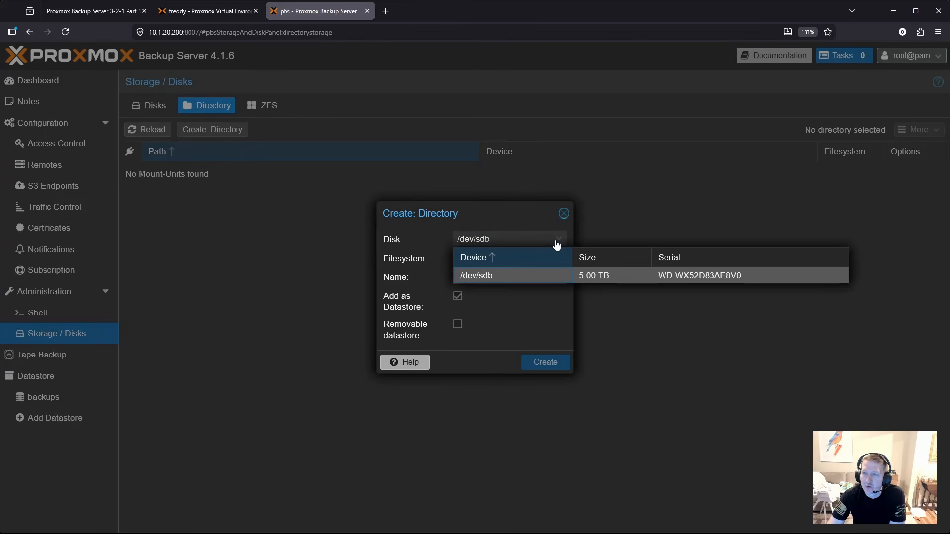
pyautogui.click(555, 246)
pyautogui.click(555, 257)
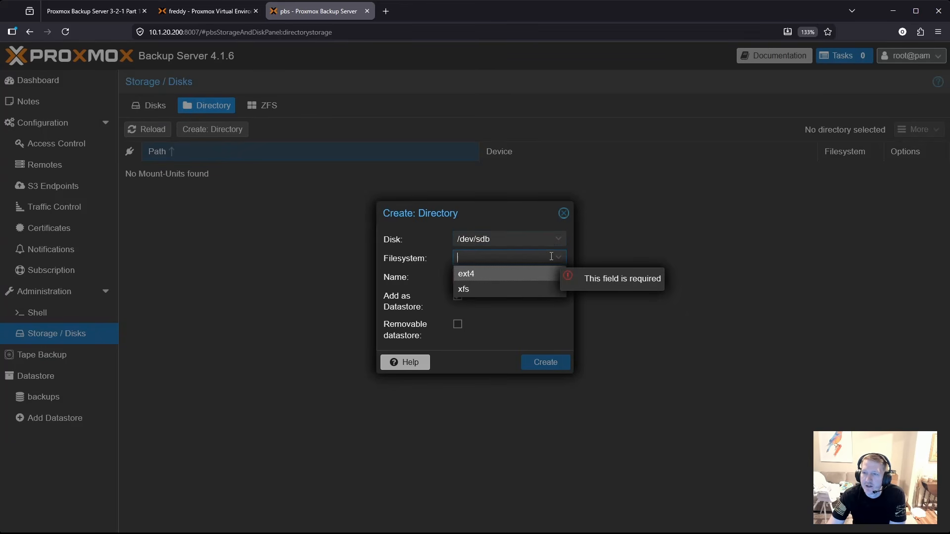
pyautogui.click(468, 274)
pyautogui.click(473, 276)
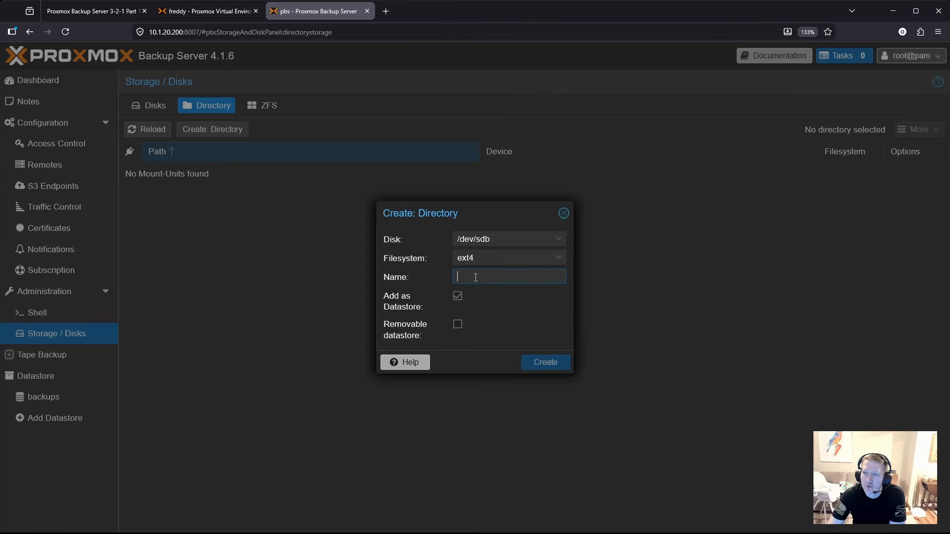
pyautogui.write('usb-backup')
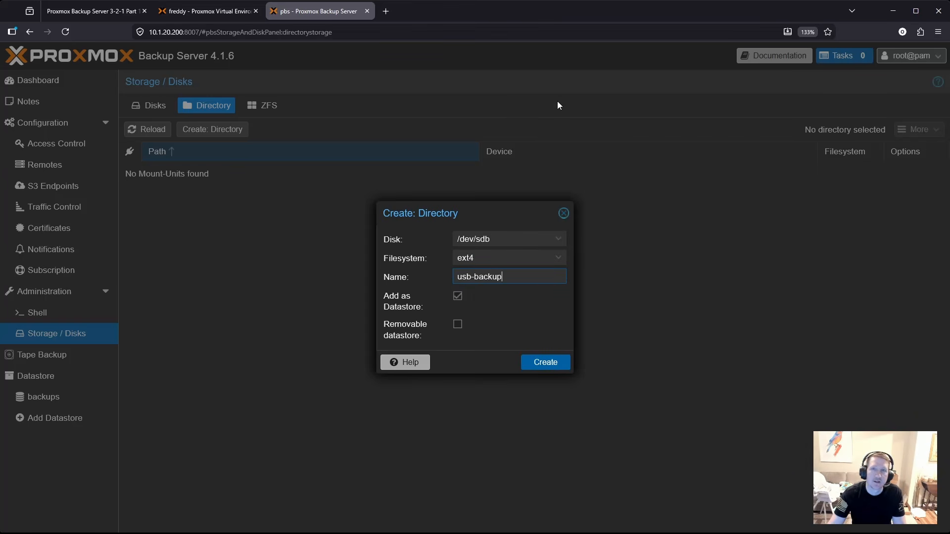
# Step: Check the guide's directory settings, mark usb-backup as a removable datastore, and create it
pyautogui.click(89, 11)
pyautogui.scroll(-15, 216, 283)
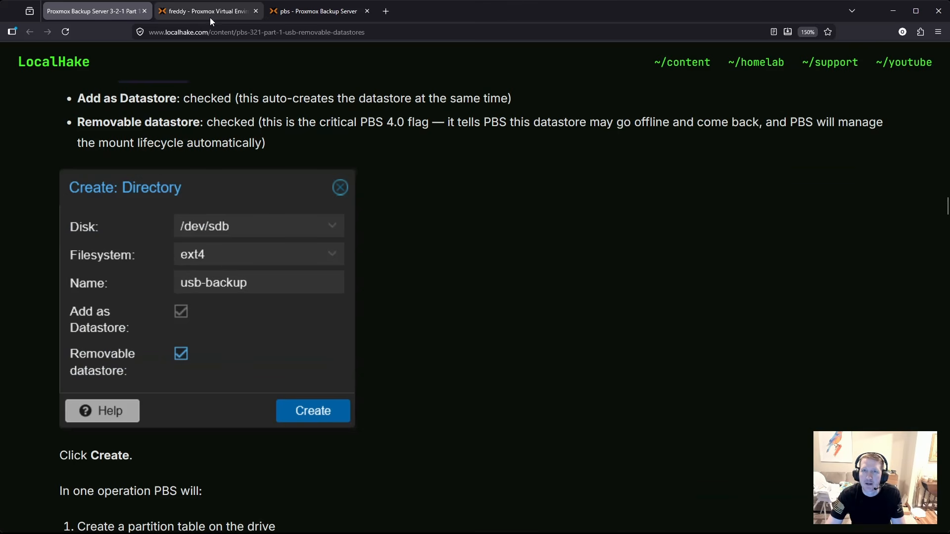
pyautogui.click(317, 10)
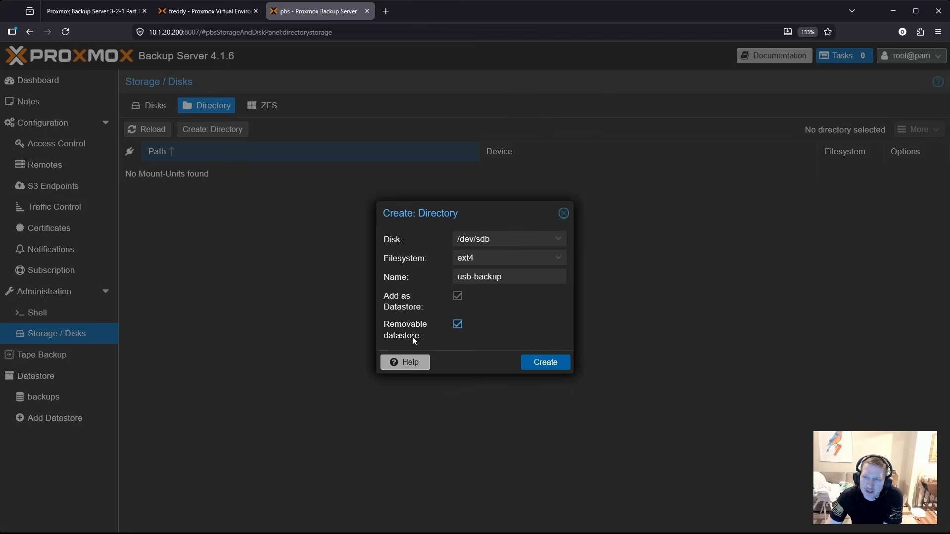
pyautogui.click(550, 364)
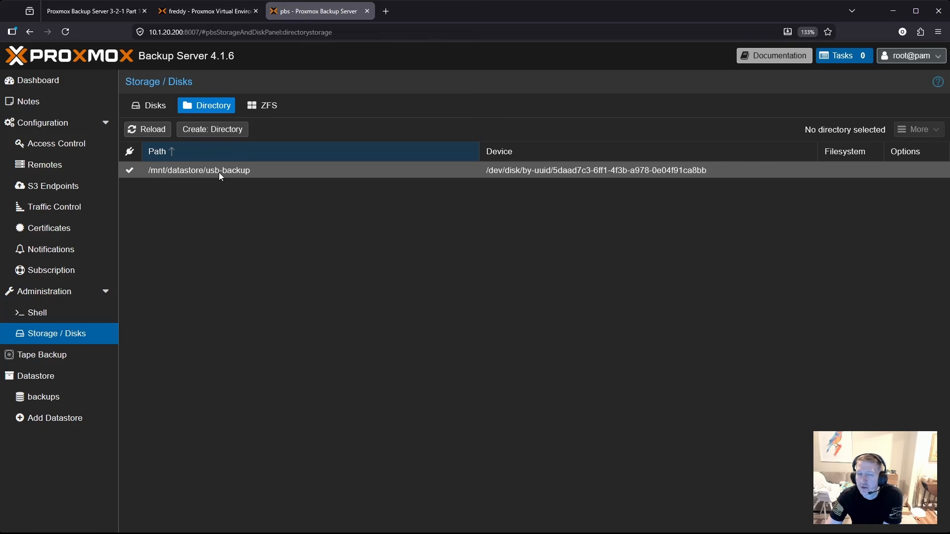
# Step: Read the guide's explanation of what creating the removable datastore does and its sync job settings for usb-backup
pyautogui.click(94, 12)
pyautogui.scroll(-2, 193, 301)
pyautogui.scroll(-7, 194, 304)
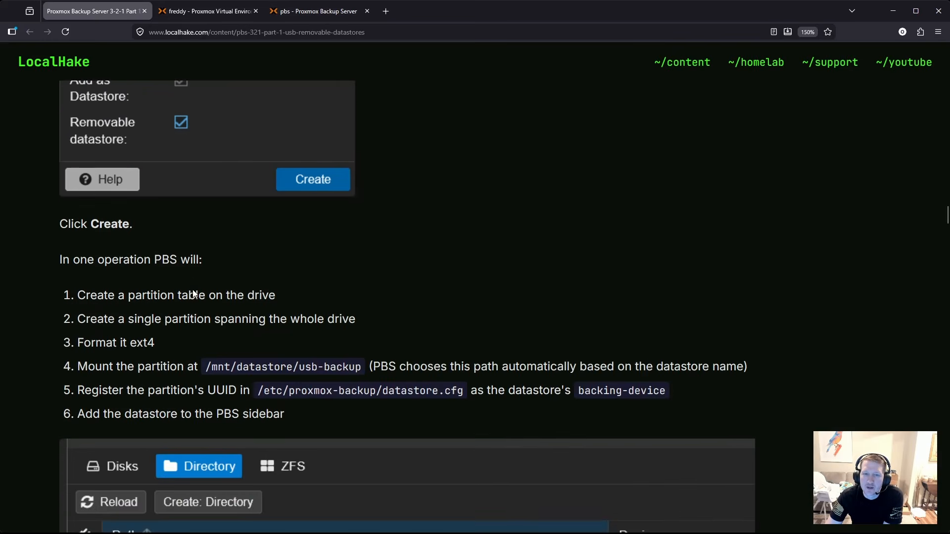
pyautogui.scroll(-1, 198, 257)
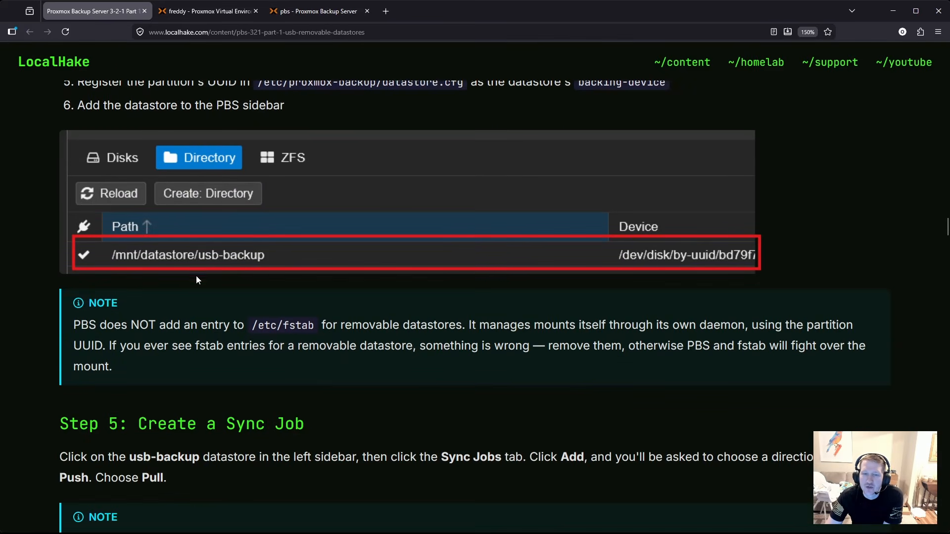
pyautogui.click(307, 12)
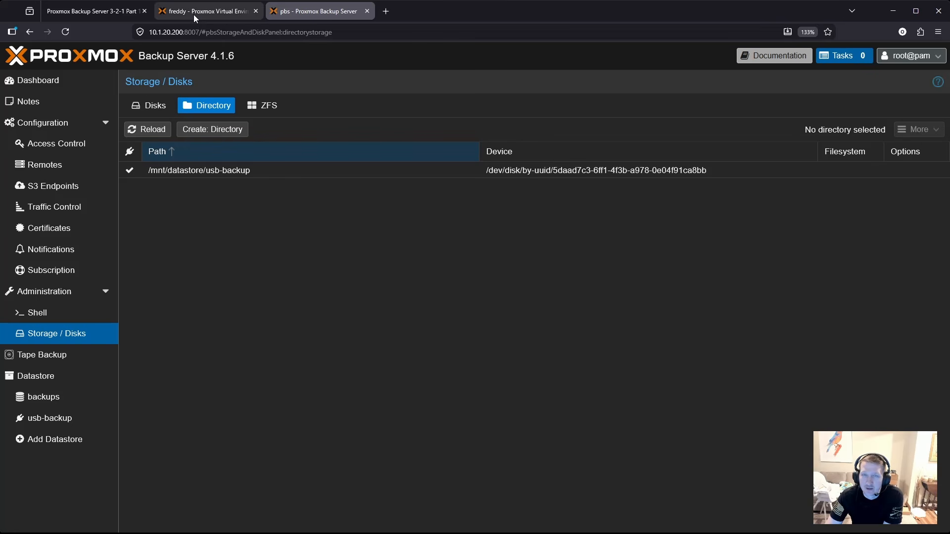
pyautogui.click(89, 14)
pyautogui.scroll(-6, 170, 139)
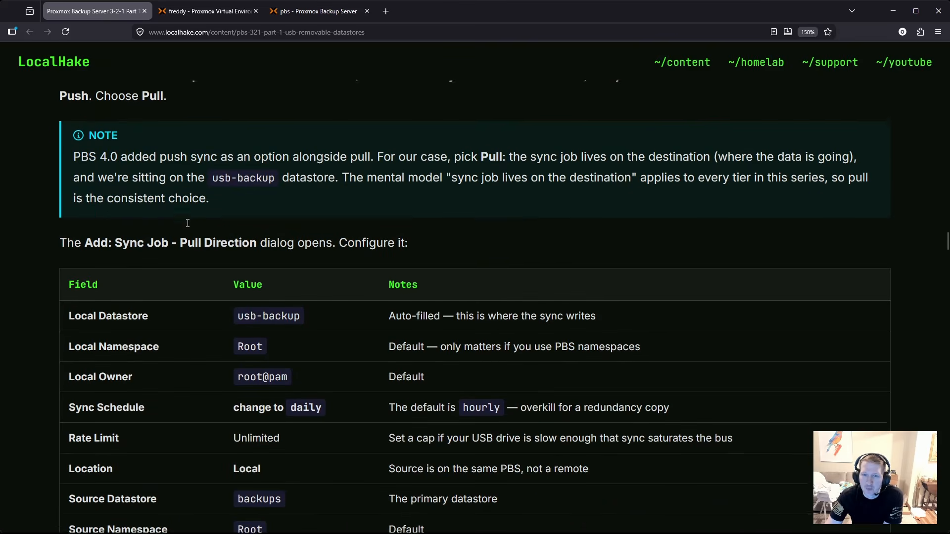
# Step: Compare the contents of the usb-backup and backups datastores, and look at the guests on the Proxmox VE host
pyautogui.click(317, 11)
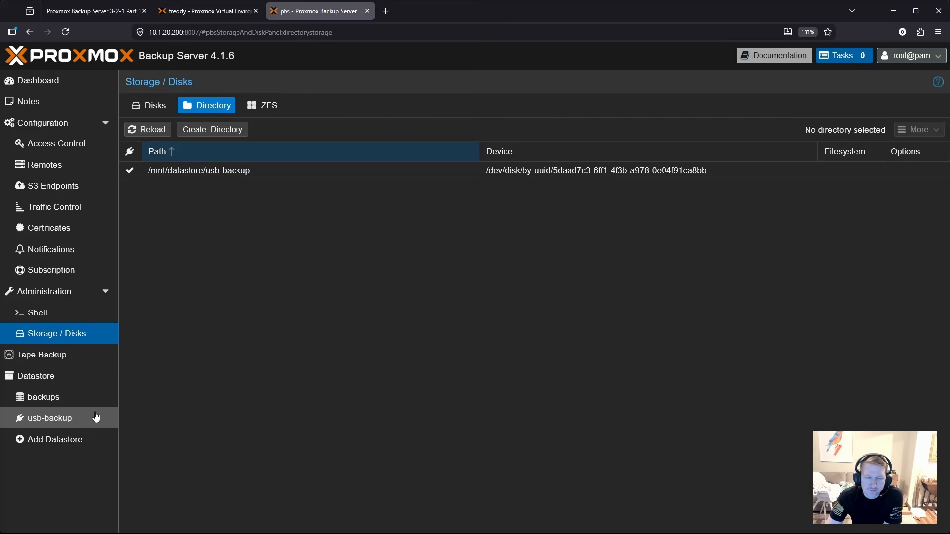
pyautogui.click(48, 419)
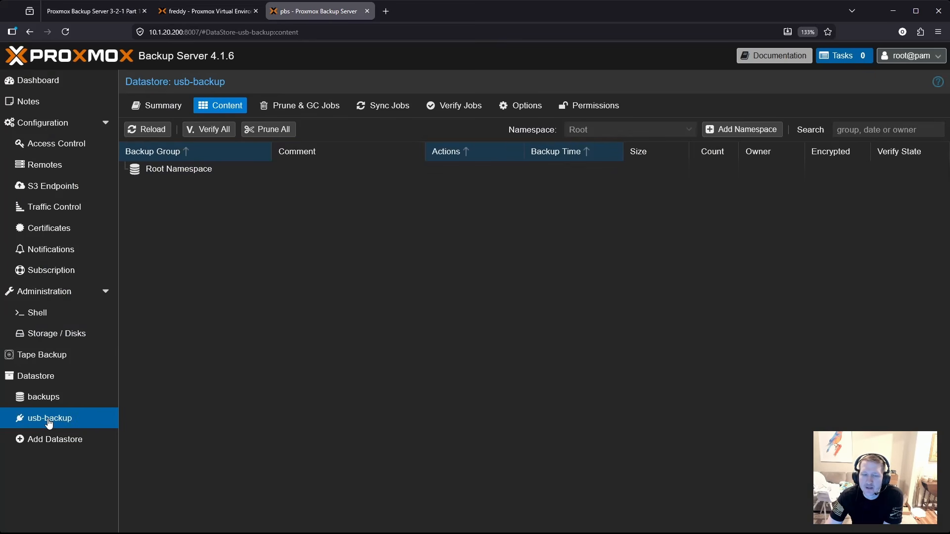
pyautogui.click(58, 398)
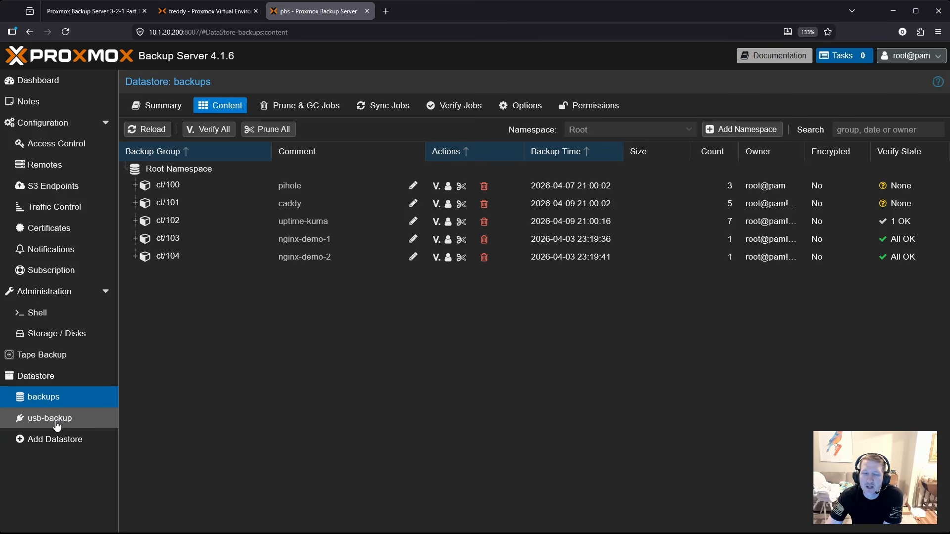
pyautogui.click(232, 11)
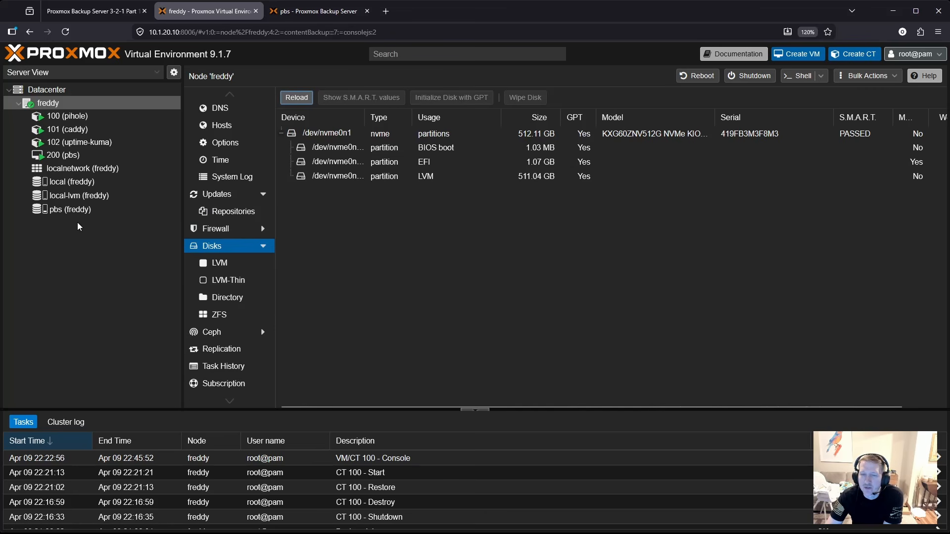
pyautogui.click(319, 11)
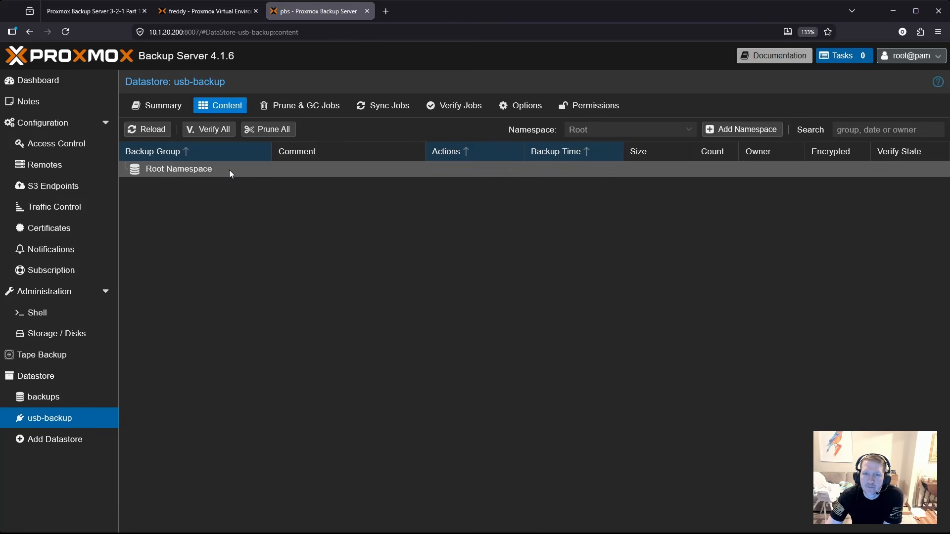
# Step: Start a pull sync job on the usb-backup datastore with location Local and source datastore backups
pyautogui.click(389, 111)
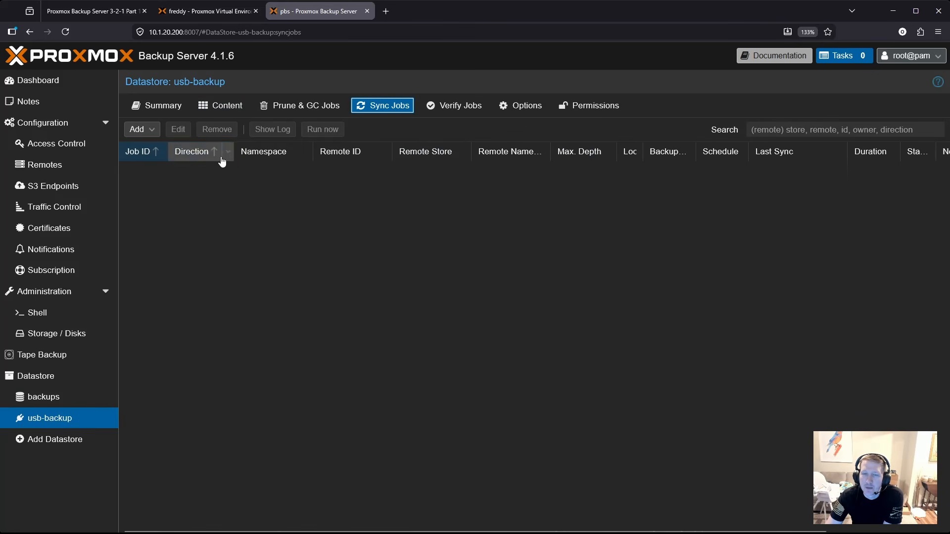
pyautogui.click(136, 129)
pyautogui.click(171, 147)
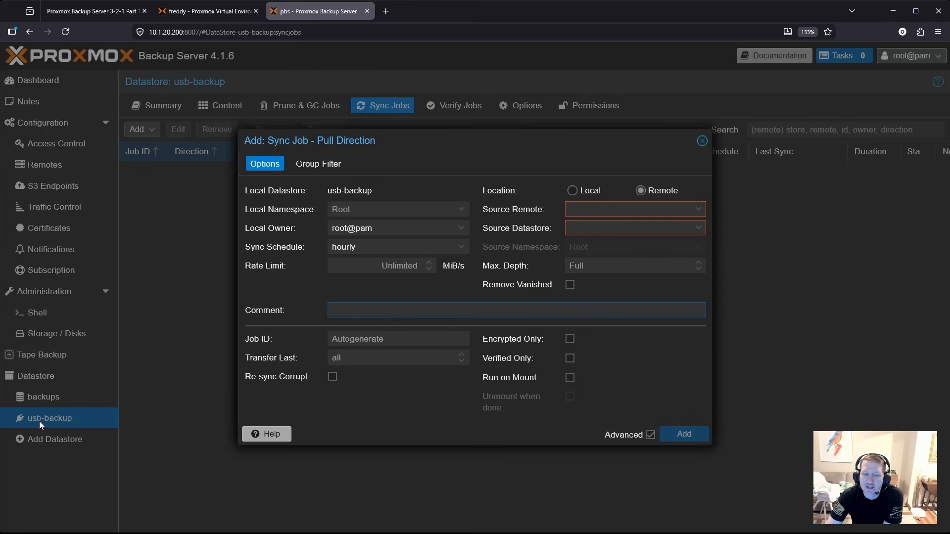
pyautogui.click(572, 192)
pyautogui.click(589, 228)
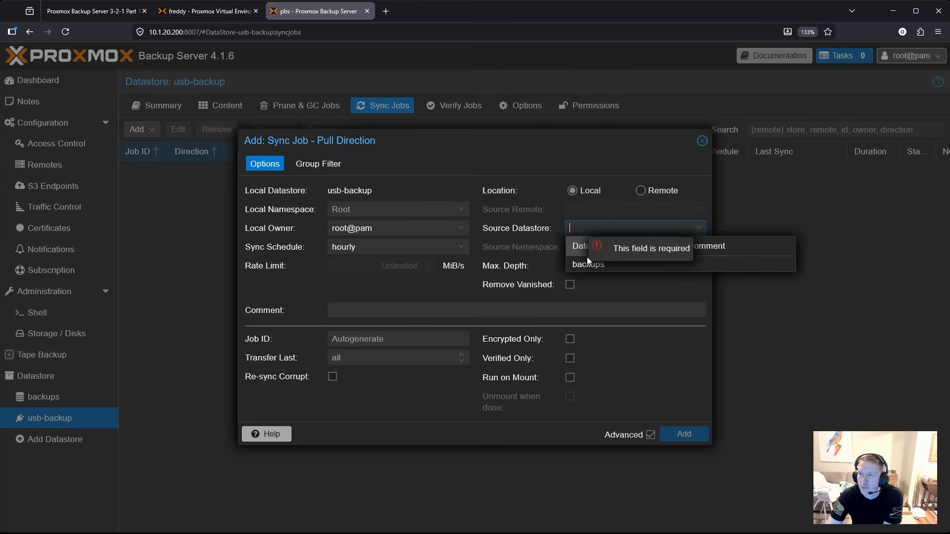
pyautogui.click(586, 265)
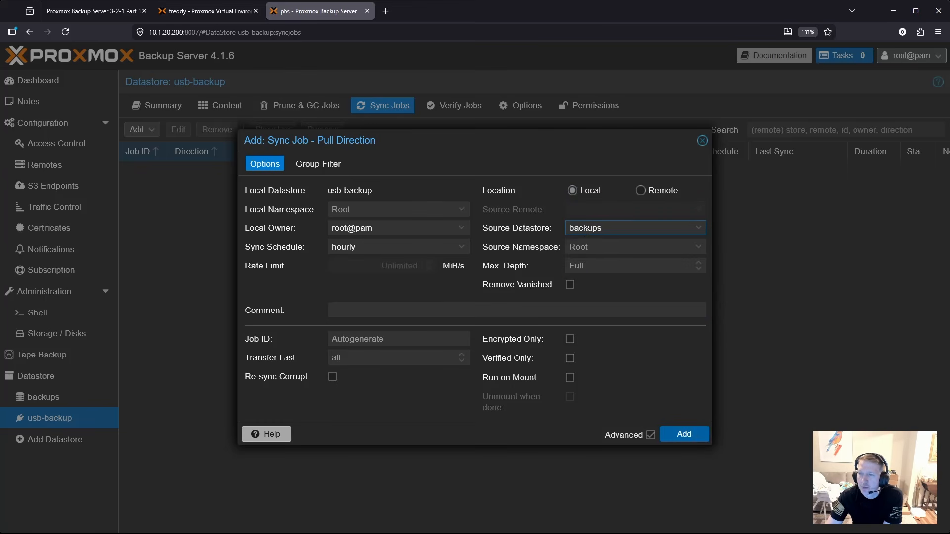
# Step: Enable Remove Vanished for the sync job and set its schedule to every day at 00:00 (daily)
pyautogui.click(568, 285)
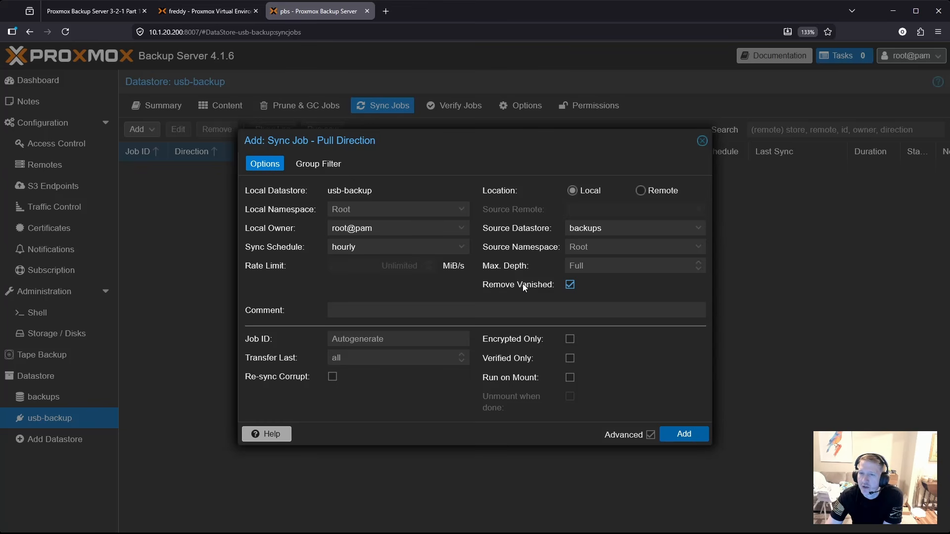
pyautogui.click(462, 248)
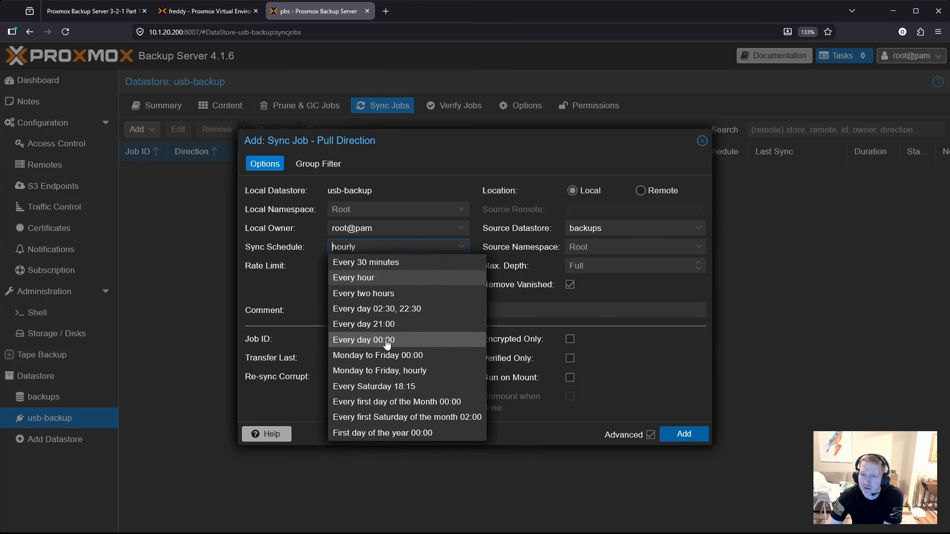
pyautogui.click(387, 341)
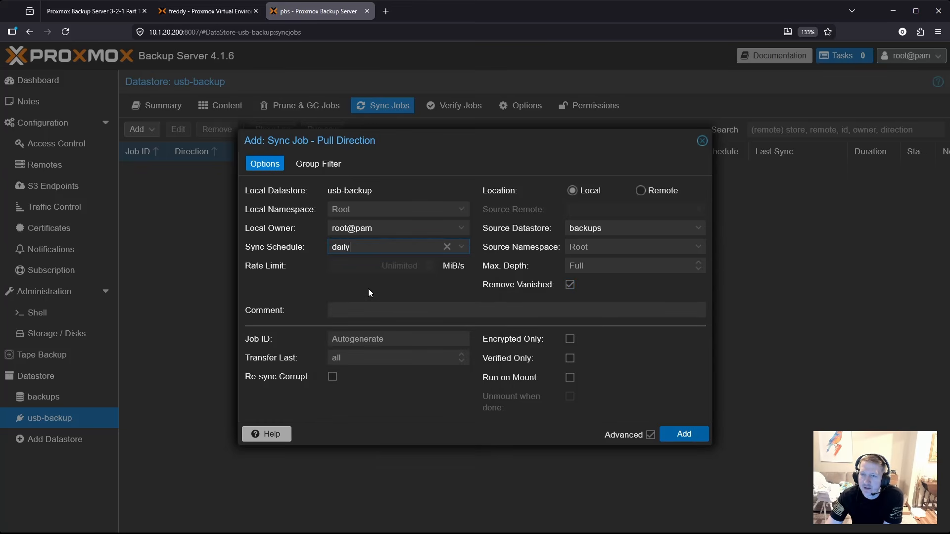
pyautogui.click(403, 286)
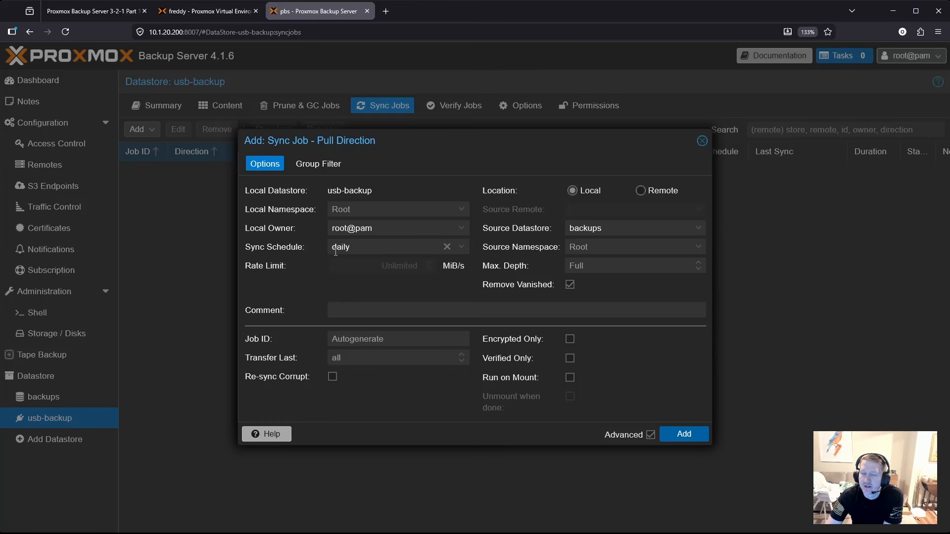
# Step: Try the sync job's Run on Mount and Unmount when done options, and turn them off again
pyautogui.click(569, 378)
pyautogui.click(569, 397)
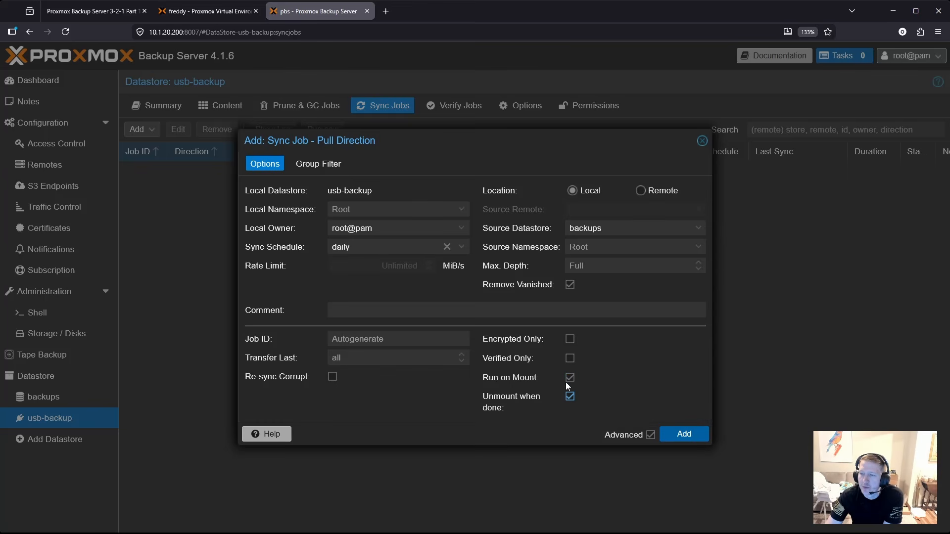
pyautogui.click(569, 380)
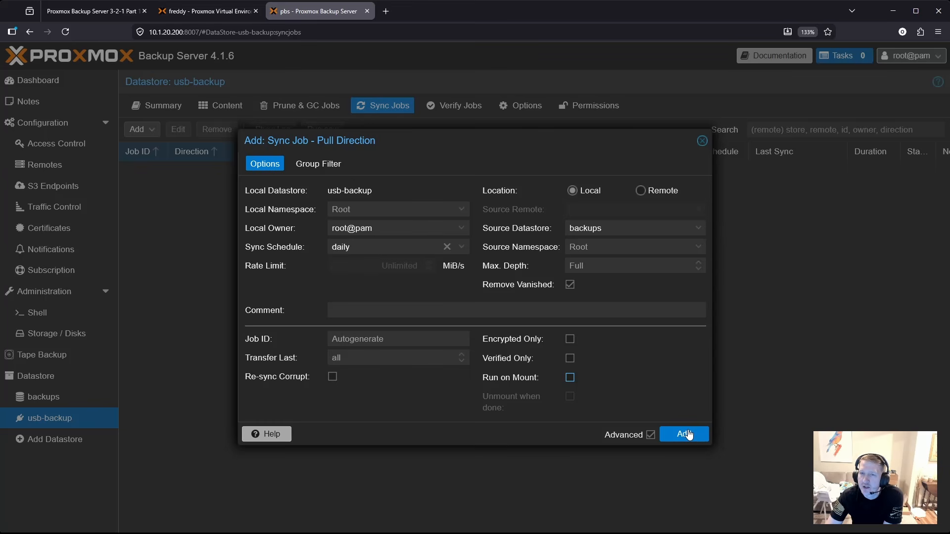
# Step: Add an include filter to the sync job with filter type Group and value ct/100
pyautogui.click(326, 169)
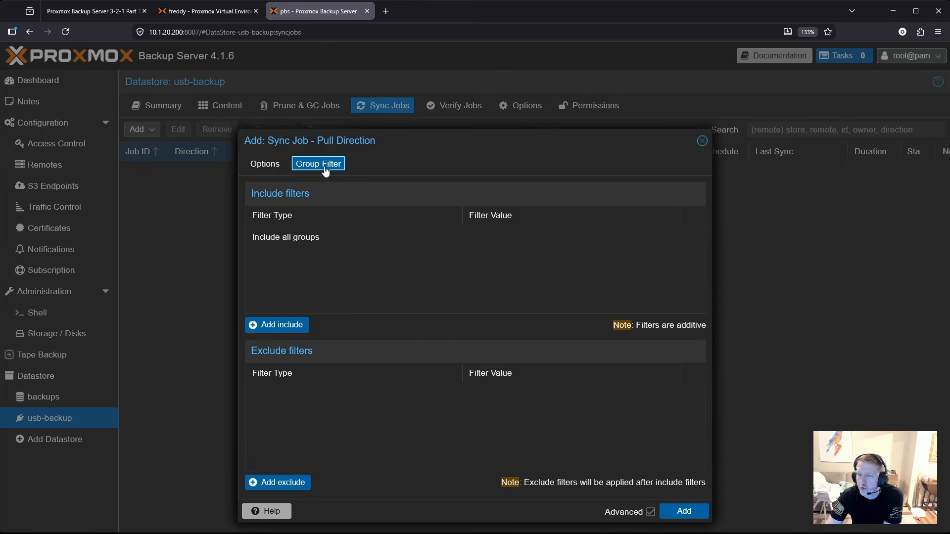
pyautogui.click(287, 330)
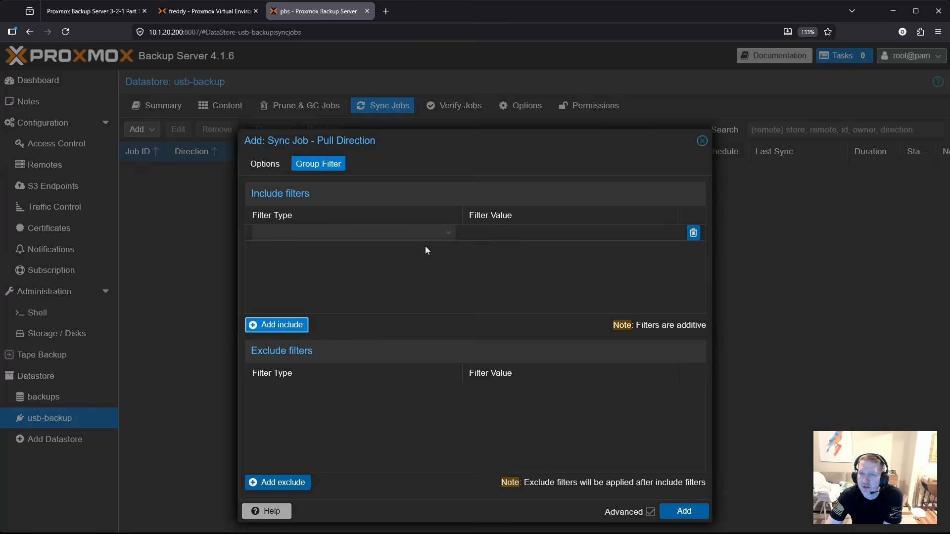
pyautogui.click(447, 233)
pyautogui.click(289, 272)
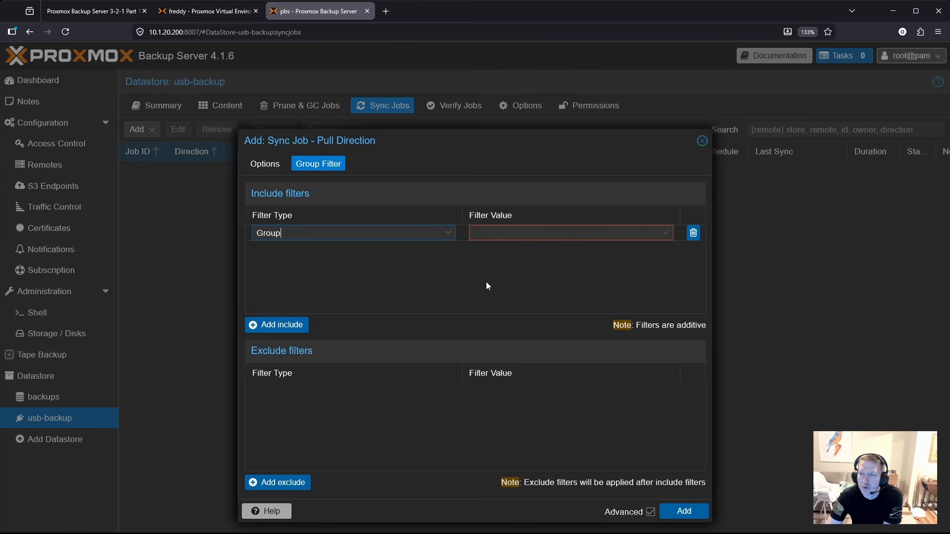
pyautogui.click(661, 235)
pyautogui.click(497, 269)
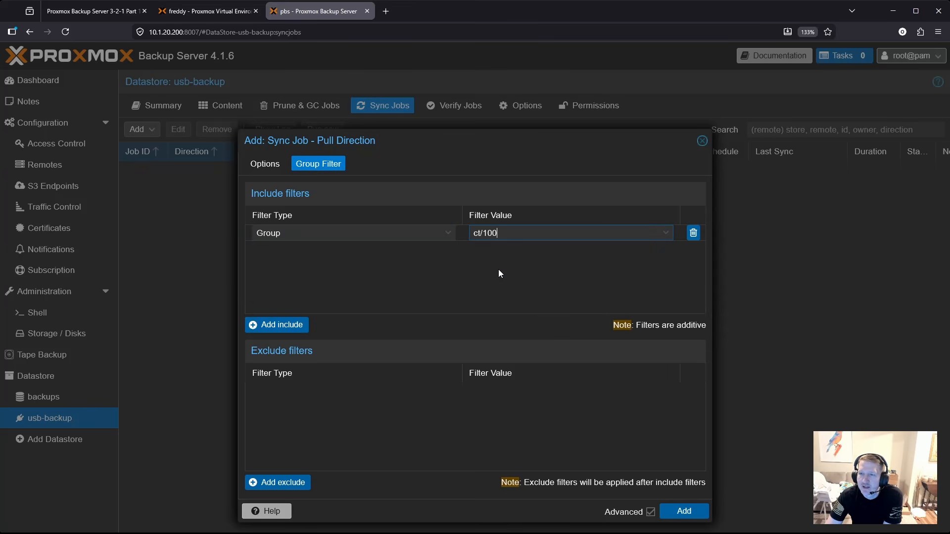
# Step: Add a second Group include filter to the sync job with value ct/103
pyautogui.click(290, 325)
pyautogui.click(404, 250)
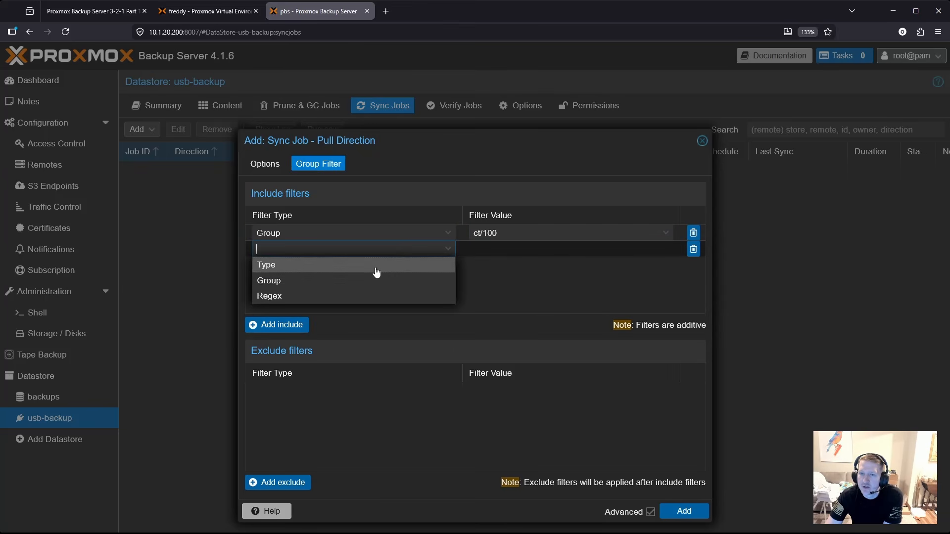
pyautogui.click(324, 279)
pyautogui.click(666, 249)
pyautogui.click(509, 332)
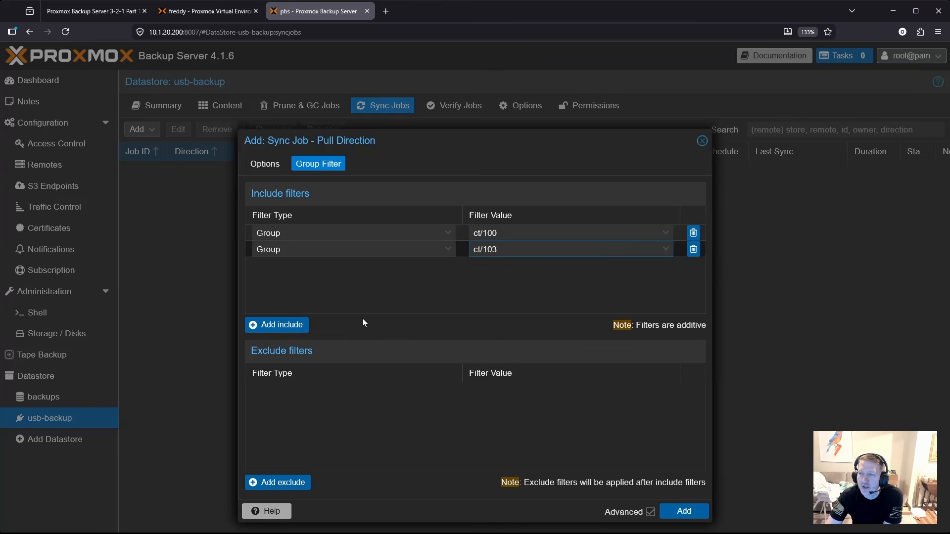
# Step: Remove the ct/103 and ct/100 include filters so all groups are included, and add the pull sync job
pyautogui.click(693, 249)
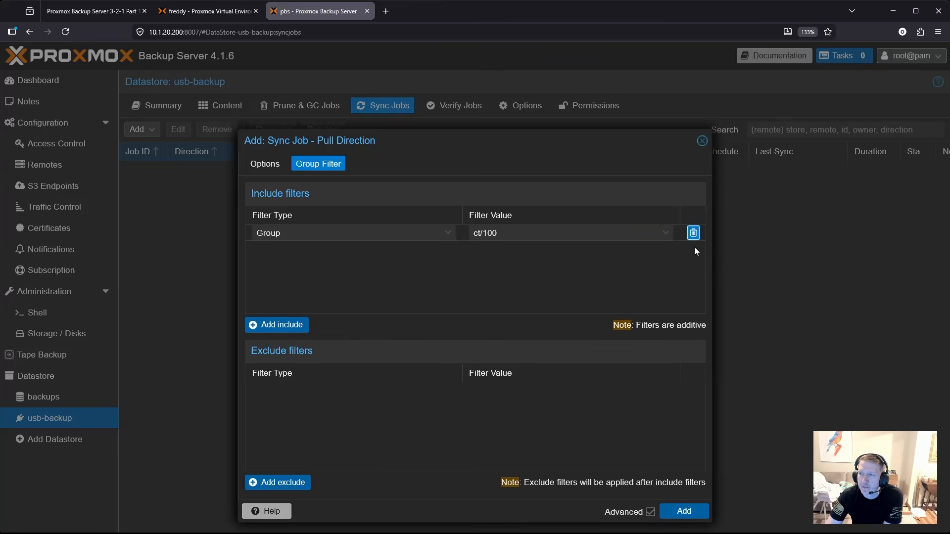
pyautogui.click(693, 233)
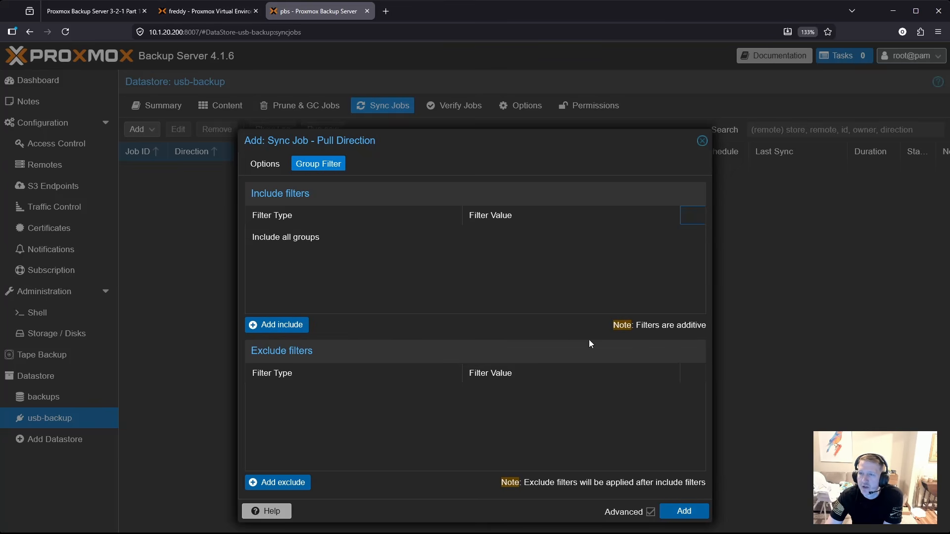
pyautogui.click(678, 513)
# Step: Run the new usb-backup sync job immediately, check the end of its task log, and close the log
pyautogui.click(250, 172)
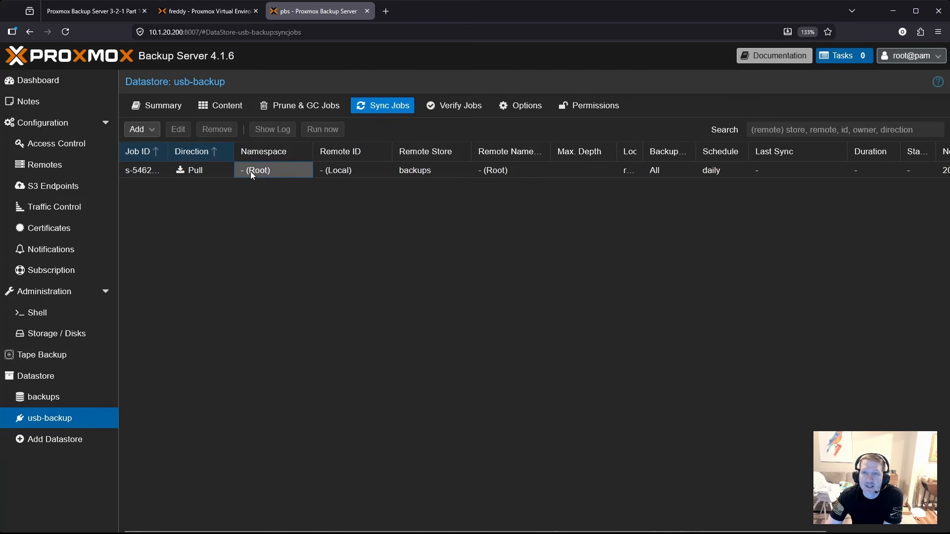
pyautogui.click(141, 173)
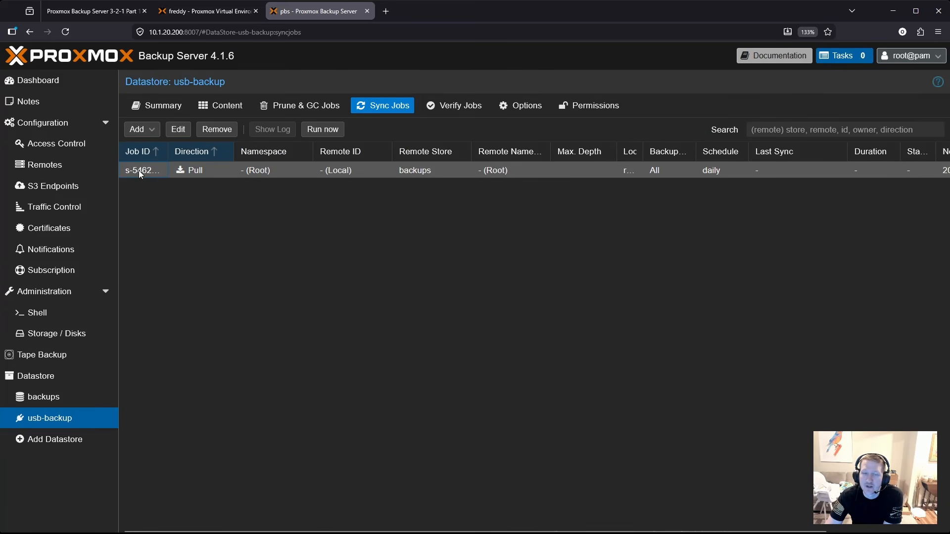
pyautogui.click(324, 129)
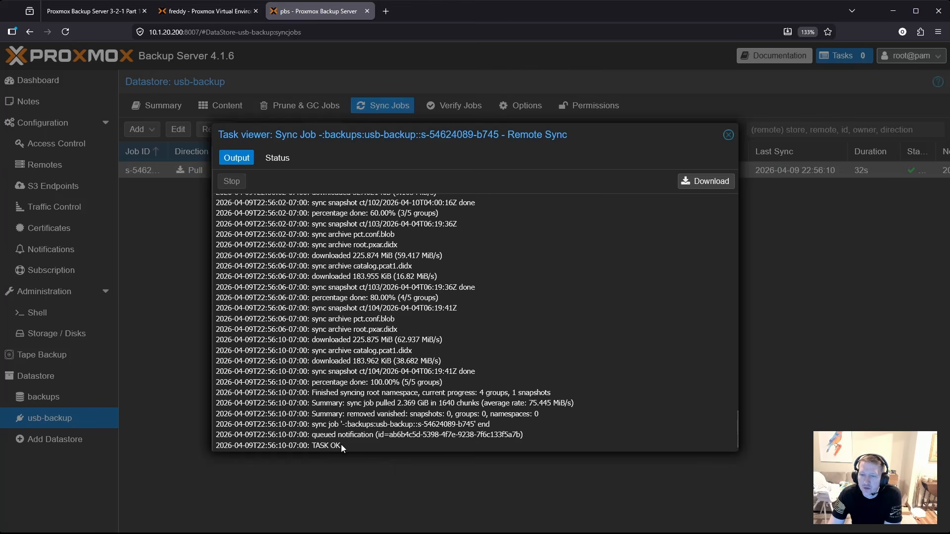
pyautogui.moveTo(341, 444); pyautogui.dragTo(218, 452)
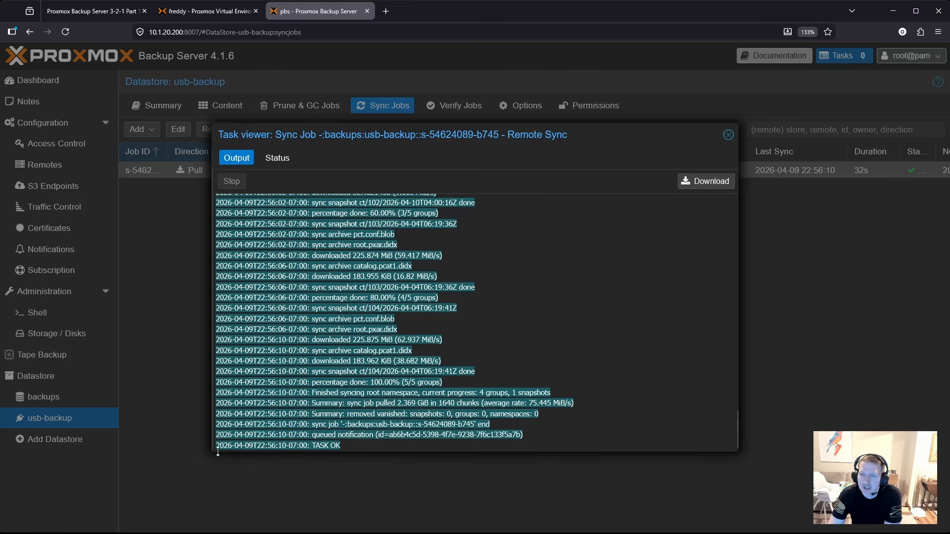
pyautogui.click(727, 136)
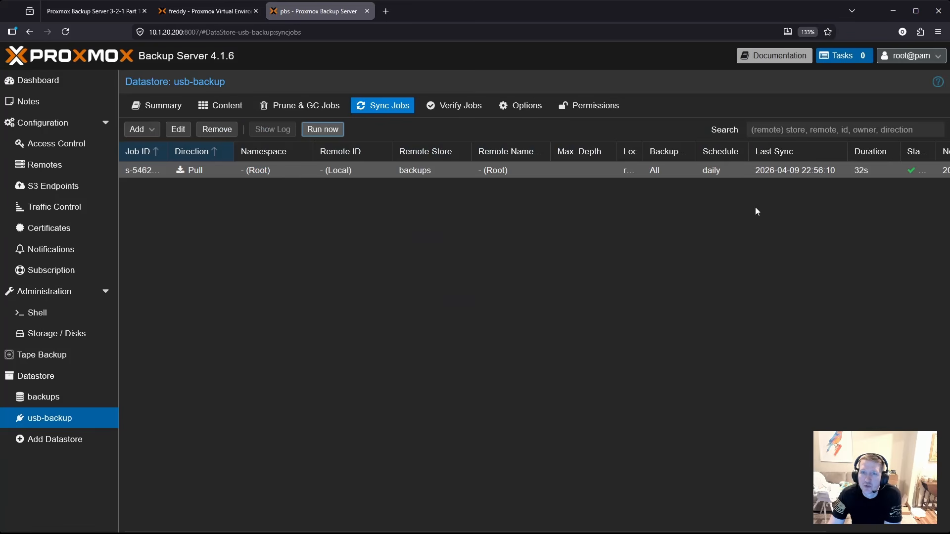
# Step: Reload the usb-backup datastore's content and compare its backup groups with those in the backups datastore
pyautogui.click(218, 109)
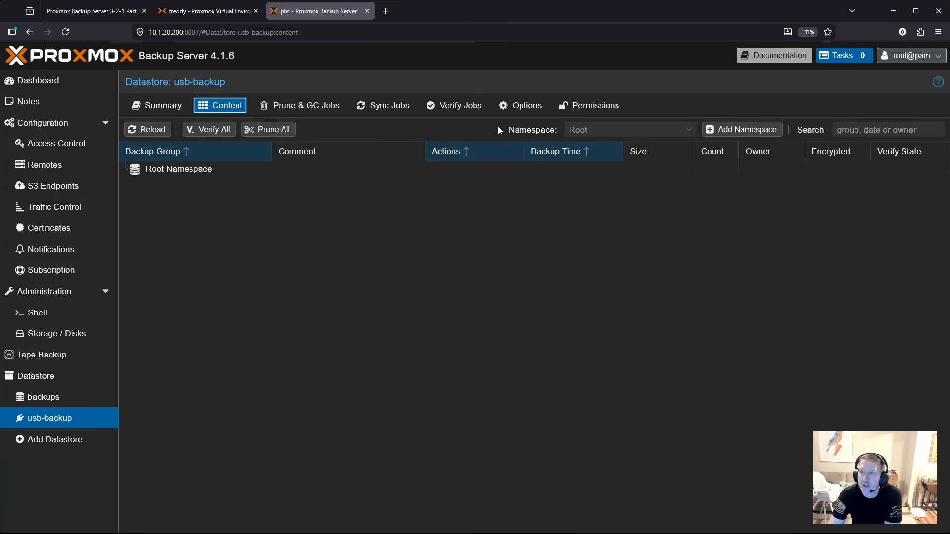
pyautogui.click(134, 129)
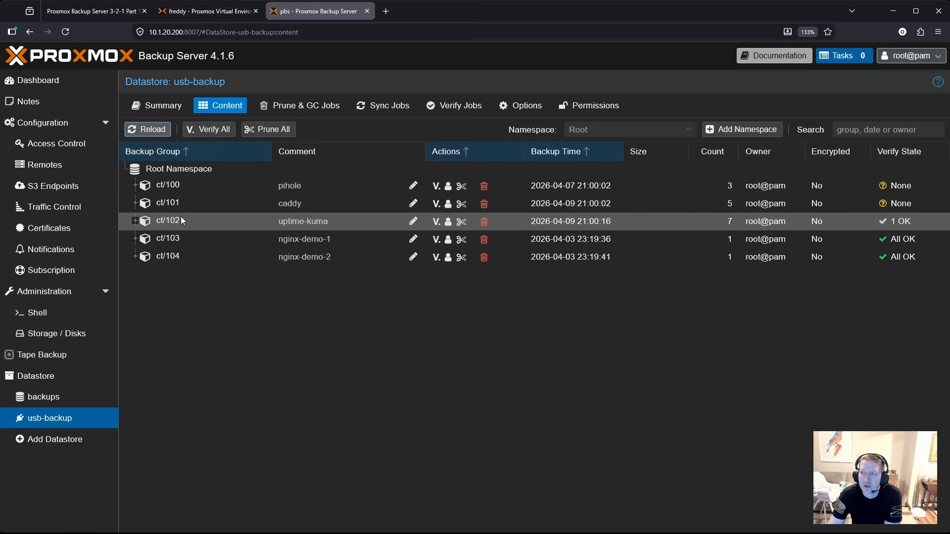
pyautogui.click(38, 401)
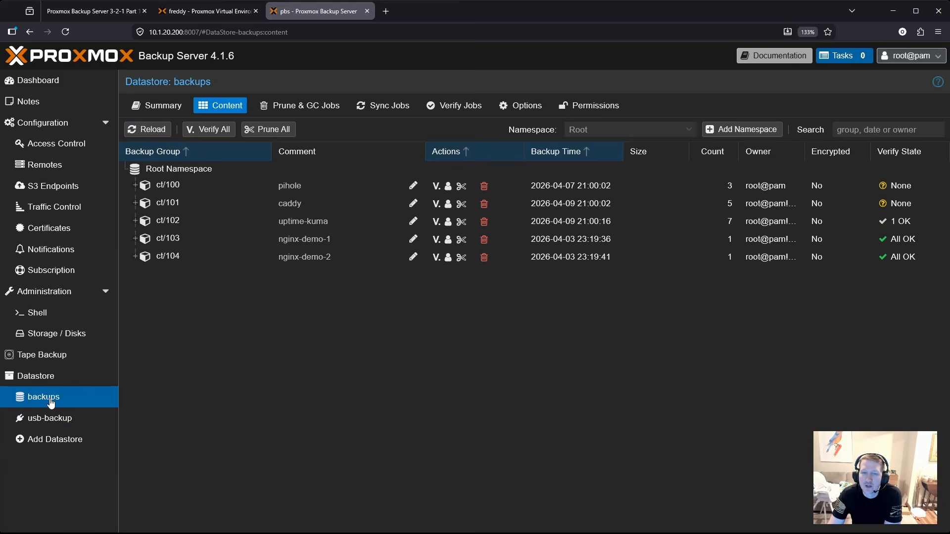
pyautogui.click(50, 418)
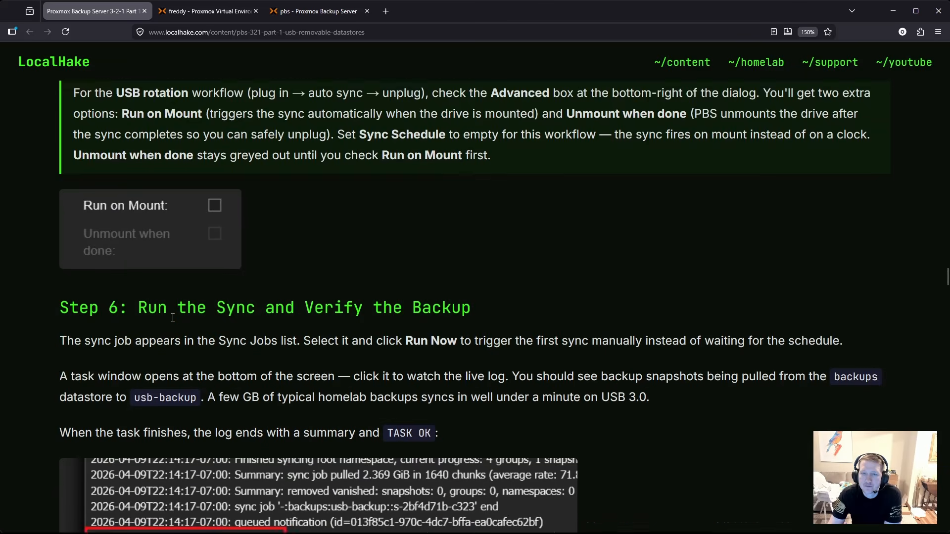
# Step: Read the LocalHake guide from Step 6 on verifying the backup to the Step 7 disaster recovery drill
pyautogui.scroll(-3, 172, 318)
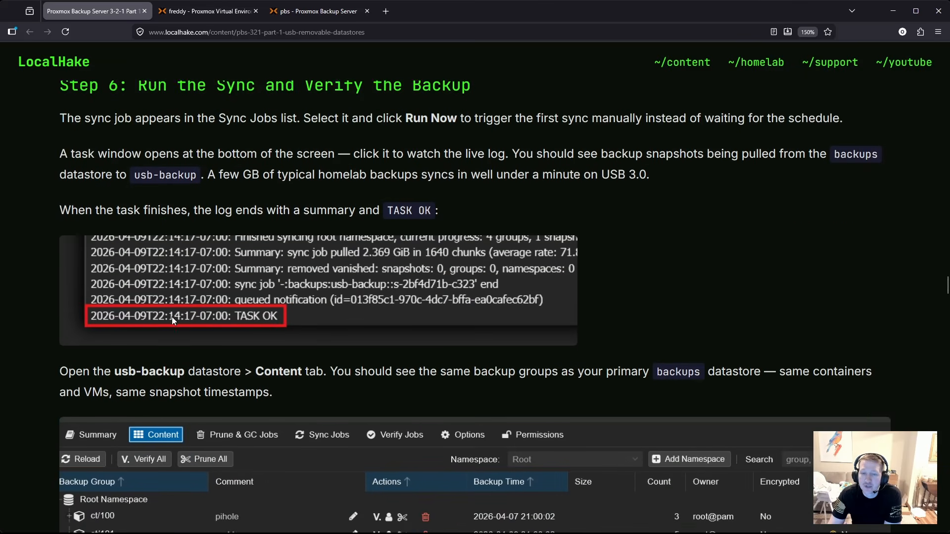
pyautogui.scroll(-3, 172, 319)
pyautogui.scroll(-5, 173, 317)
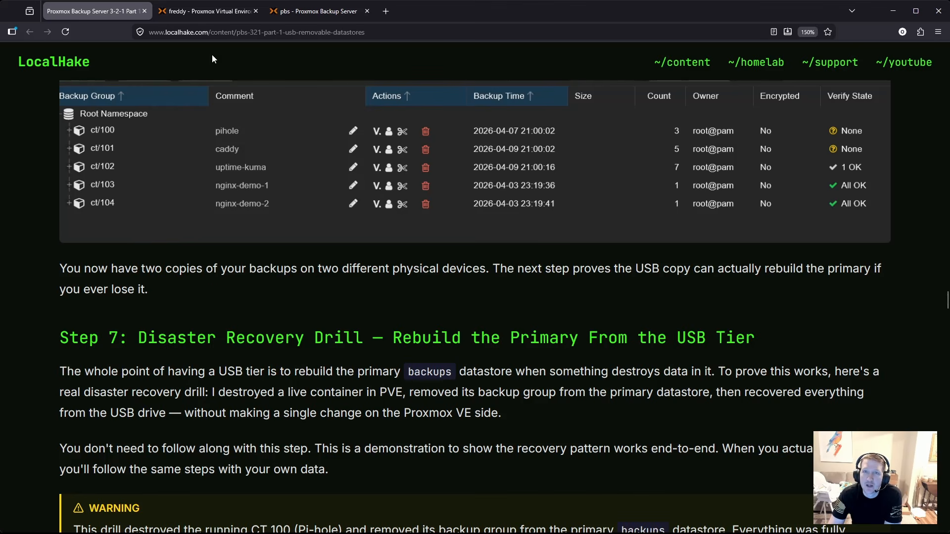
# Step: Switch to Proxmox Virtual Environment and stop container 100 (pihole) with Overrule active shutdown tasks enabled
pyautogui.click(208, 11)
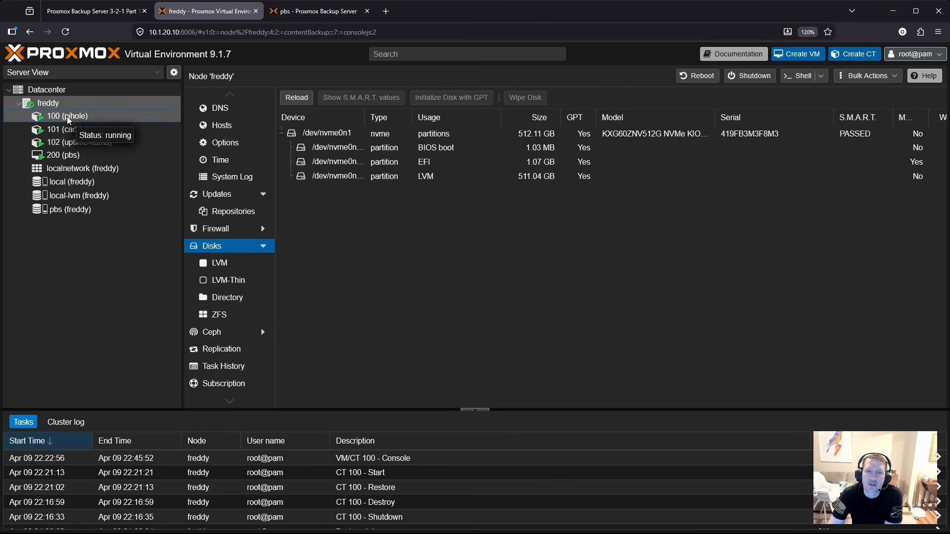
pyautogui.rightClick(68, 120)
pyautogui.click(96, 170)
pyautogui.click(433, 293)
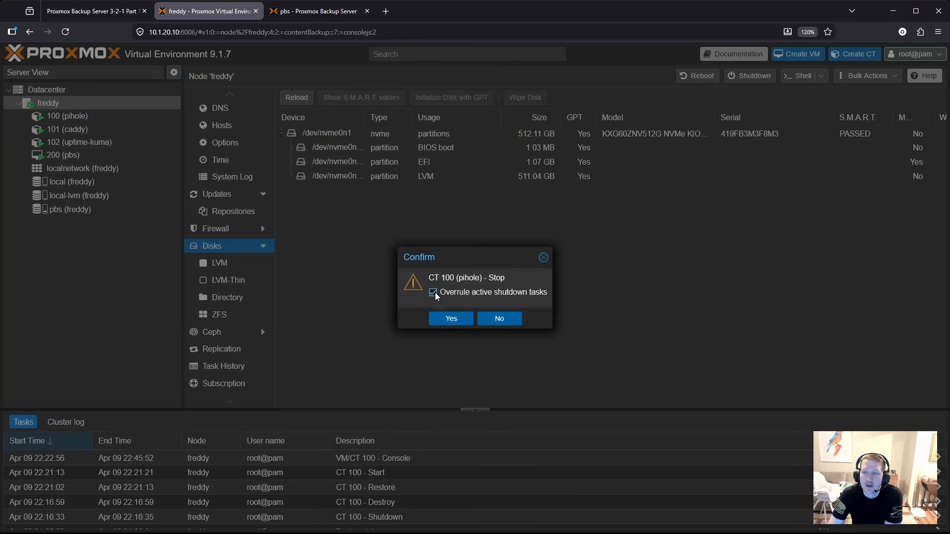
pyautogui.click(450, 318)
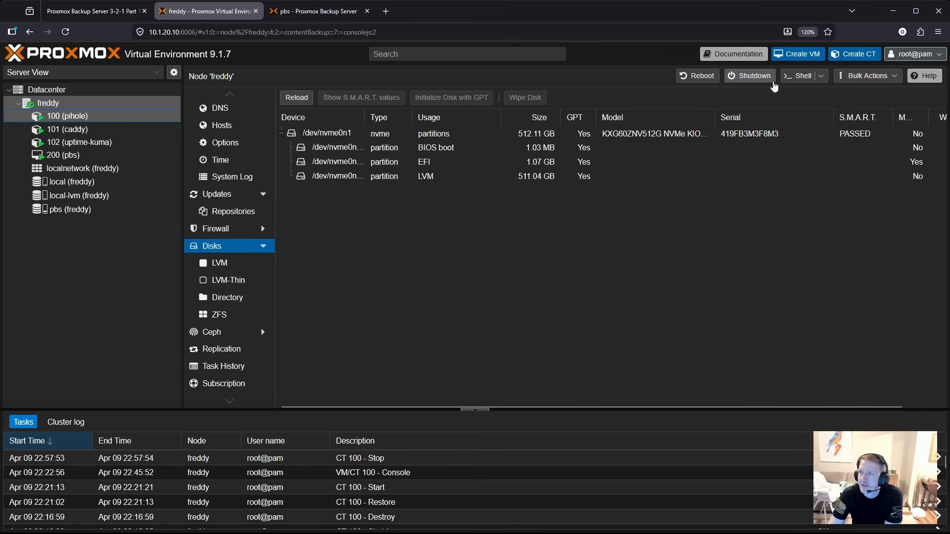
# Step: Destroy container 100 (pihole), confirming with ID 100 and enabling Purge from job configurations and Destroy unreferenced disks owned by guest
pyautogui.click(85, 119)
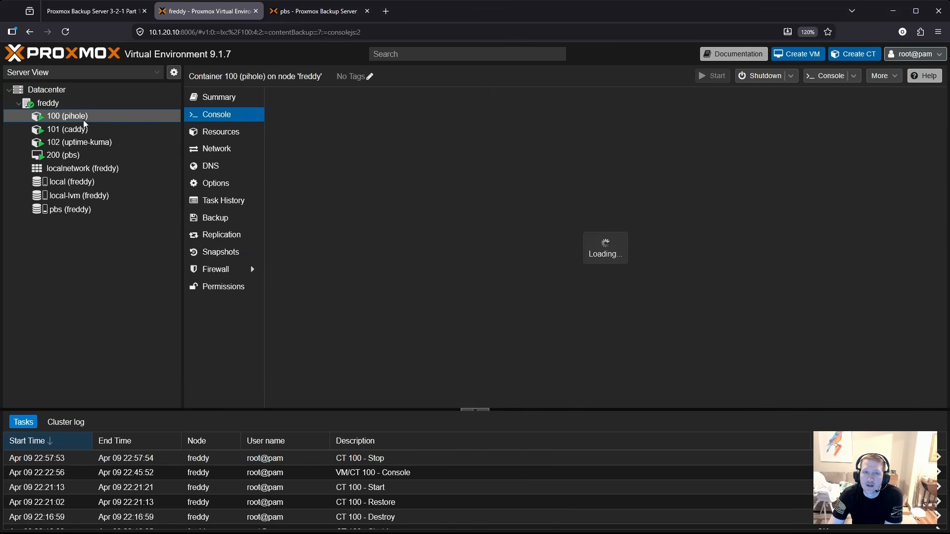
pyautogui.click(884, 76)
pyautogui.click(886, 123)
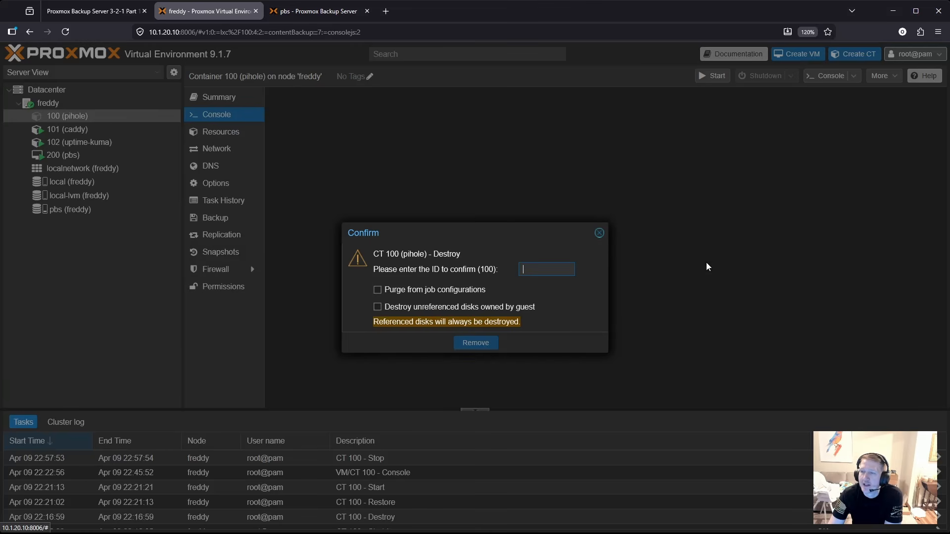
pyautogui.write('100')
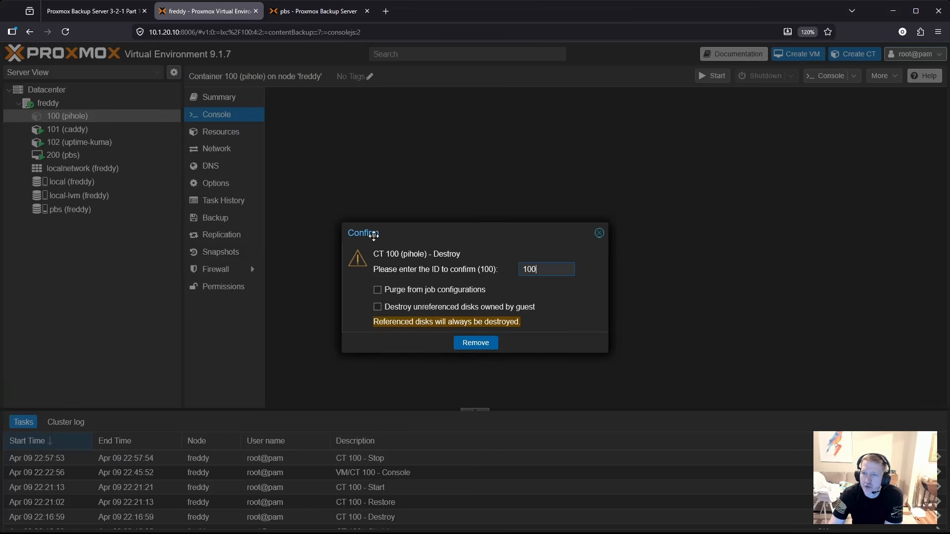
pyautogui.click(414, 290)
pyautogui.click(377, 307)
pyautogui.click(475, 343)
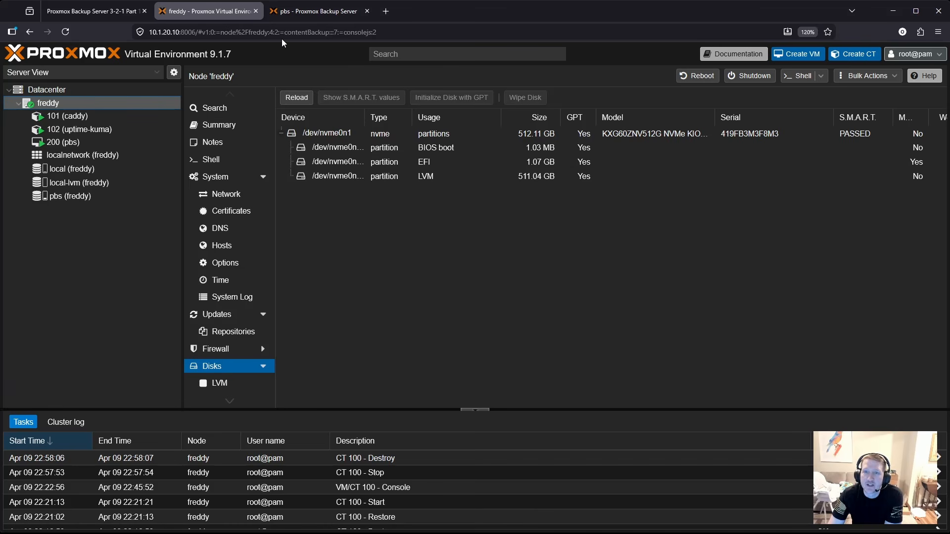
# Step: View the pbs storage's backups sorted ascending by name and select the newest ct/100 pihole backup
pyautogui.click(76, 195)
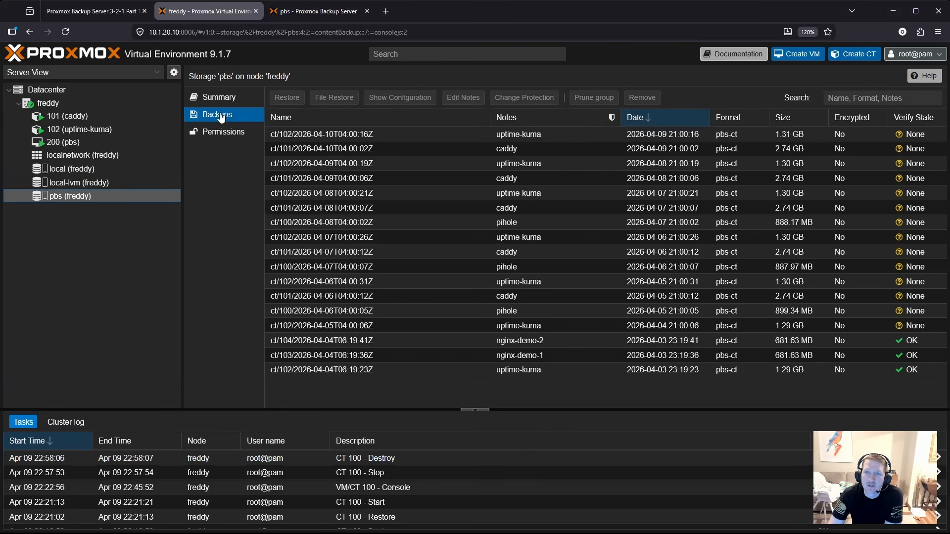
pyautogui.click(484, 117)
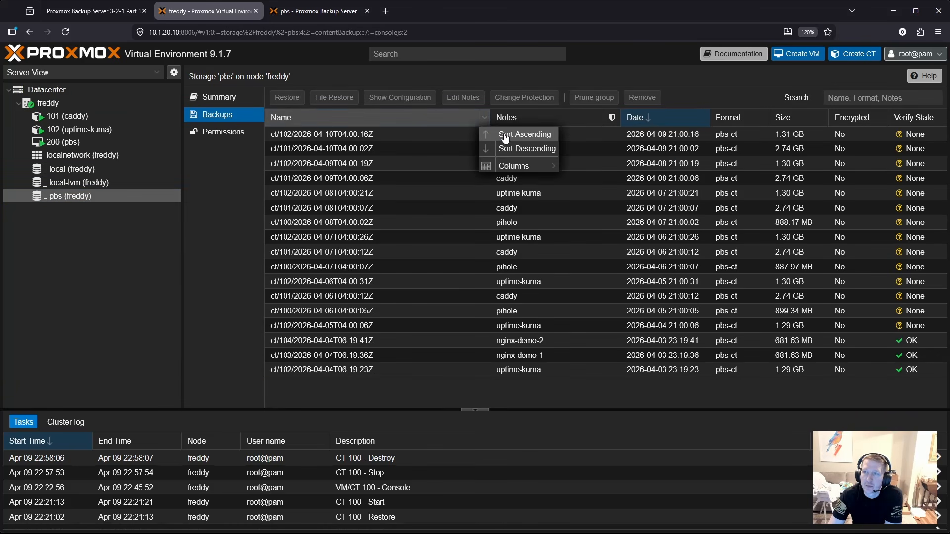
pyautogui.click(505, 131)
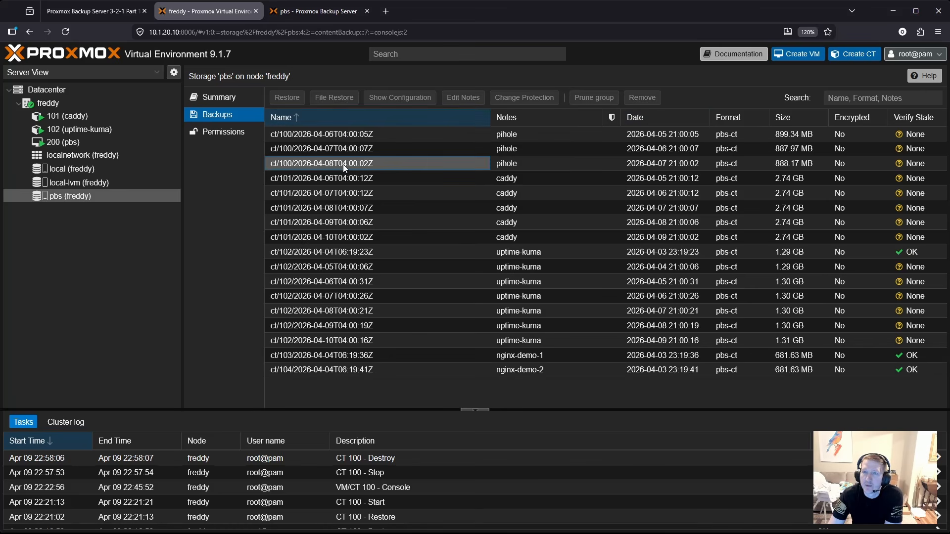
pyautogui.click(316, 163)
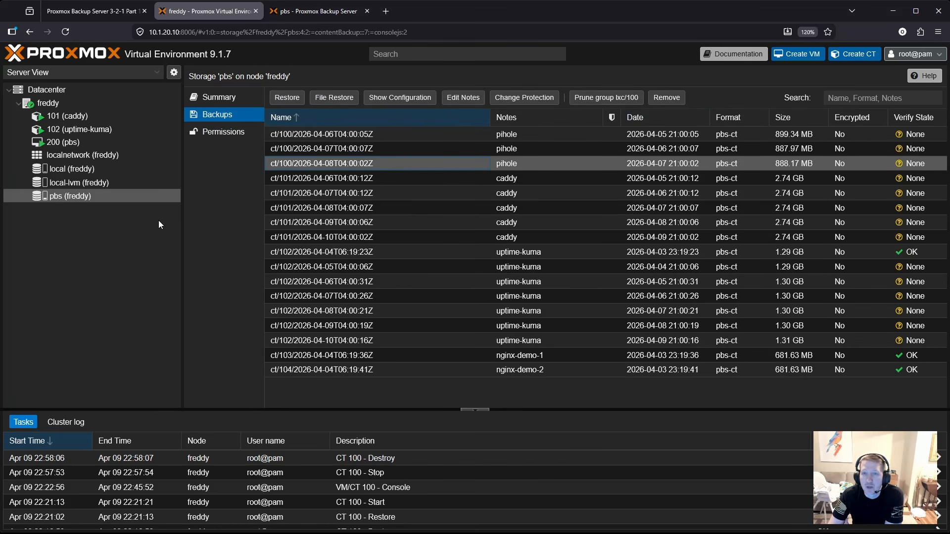
# Step: Switch to Proxmox Backup Server, remove group ct/100 from the backups datastore by confirming its ID, and reload the content
pyautogui.click(303, 12)
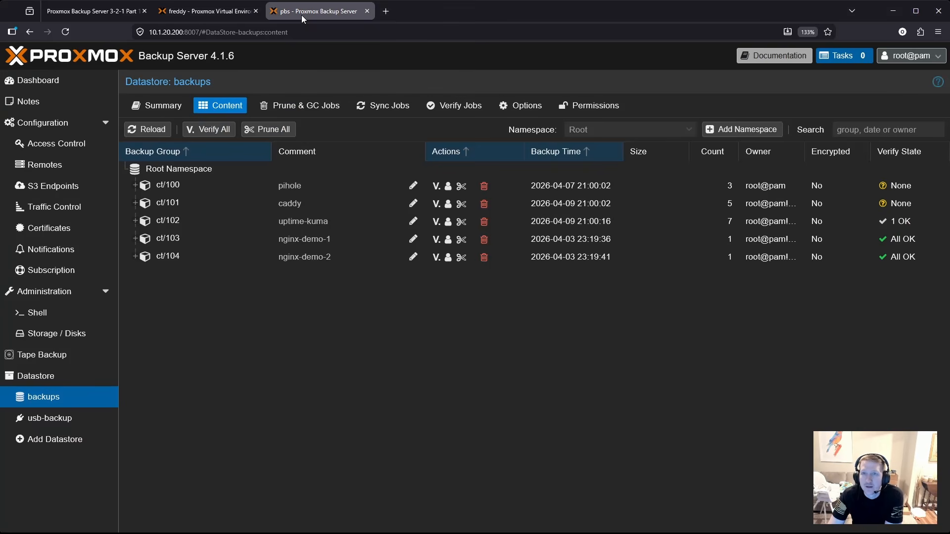
pyautogui.rightClick(168, 186)
pyautogui.click(215, 277)
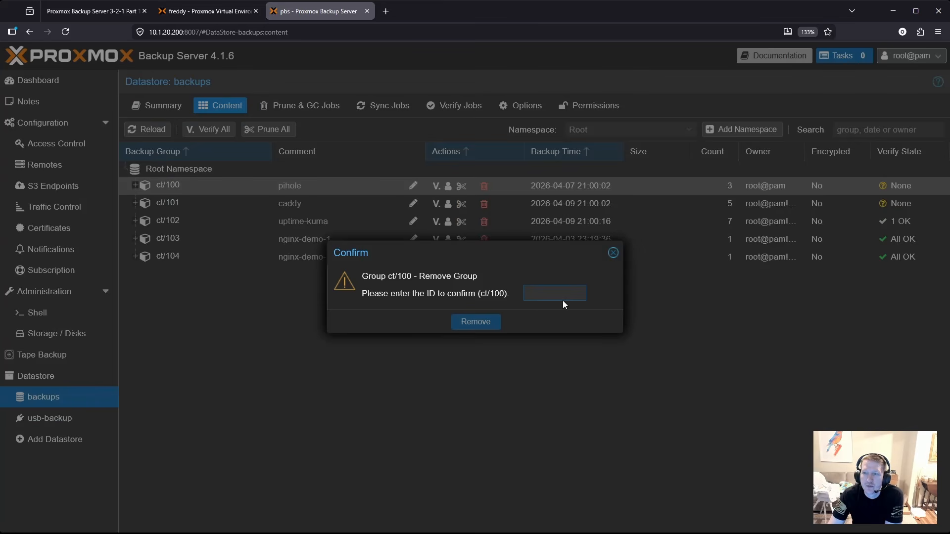
pyautogui.write('ct')
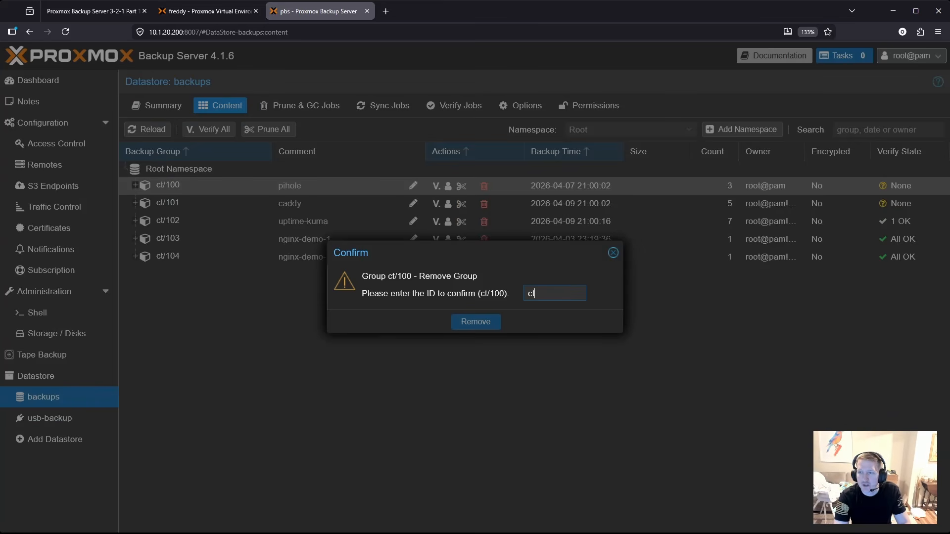
pyautogui.write('/100')
pyautogui.click(489, 325)
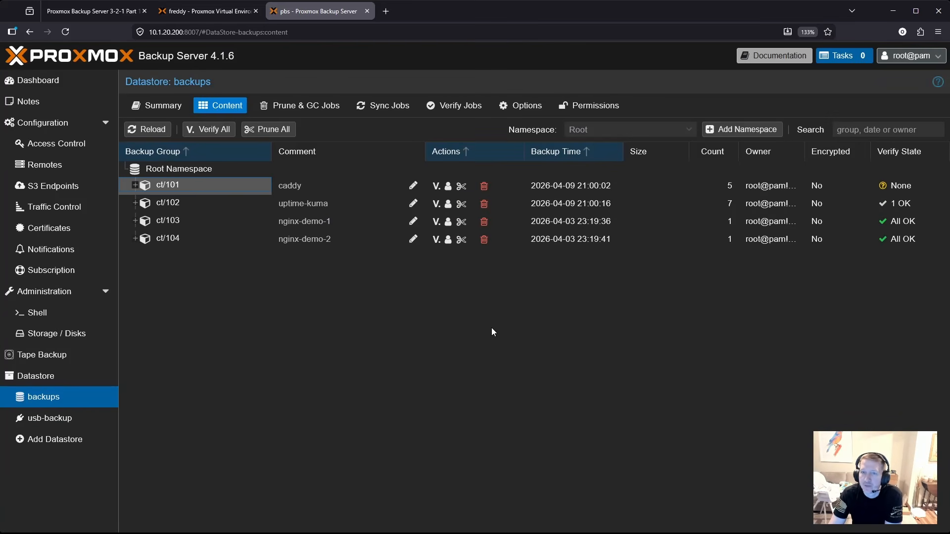
pyautogui.click(147, 129)
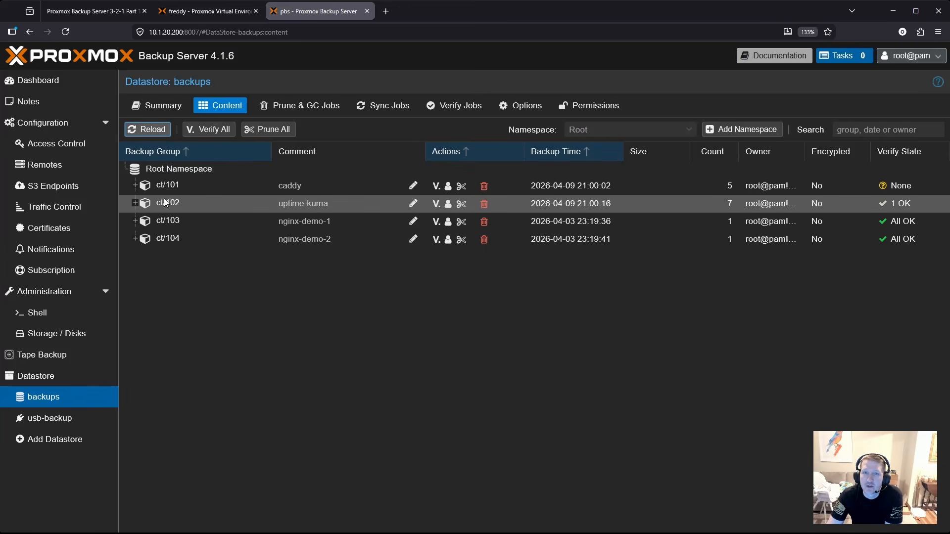
# Step: Return to Proxmox Virtual Environment, refresh the page, and sort the pbs backups ascending by name to look for ct/100
pyautogui.click(111, 17)
pyautogui.click(201, 14)
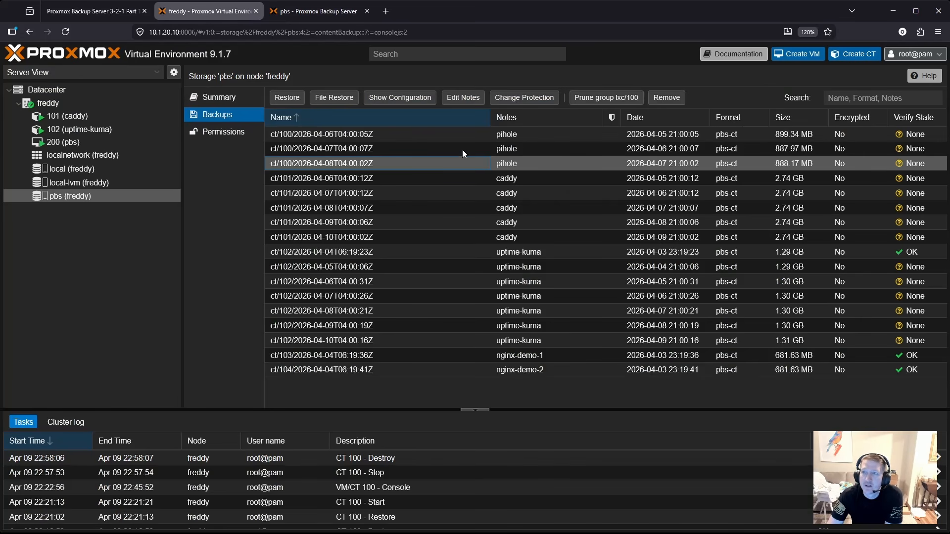
pyautogui.click(66, 32)
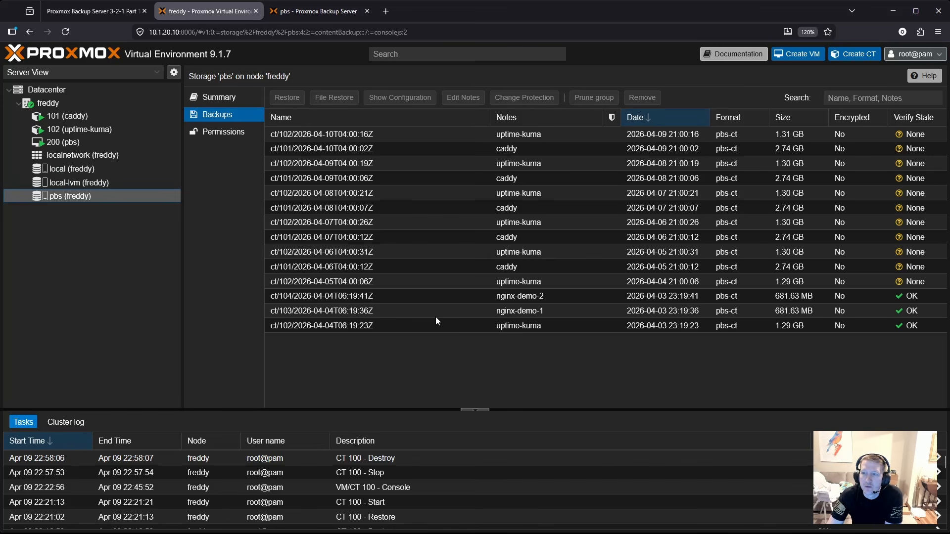
pyautogui.click(484, 117)
pyautogui.click(507, 134)
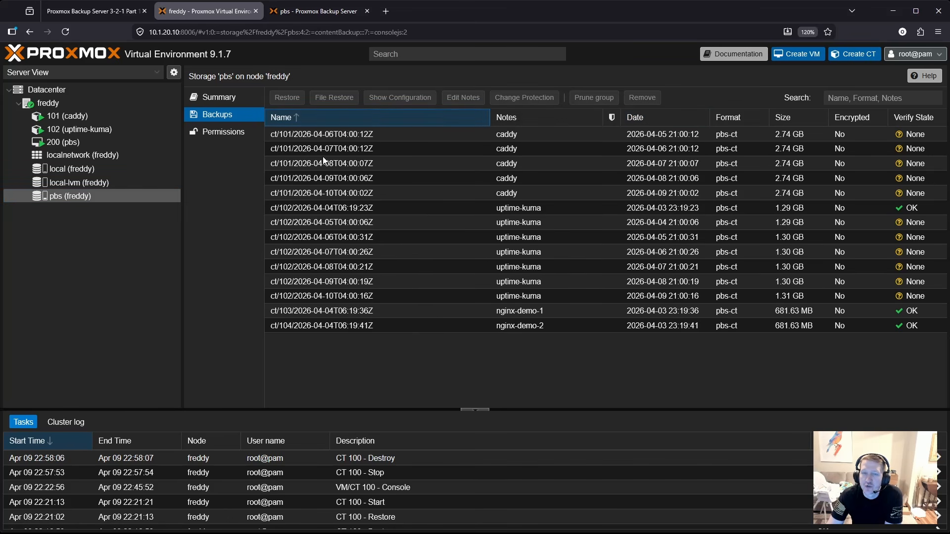
pyautogui.moveTo(58, 197)
# Step: Switch to Proxmox Backup Server and check the usb-backup datastore against the groups listed in backups
pyautogui.click(319, 11)
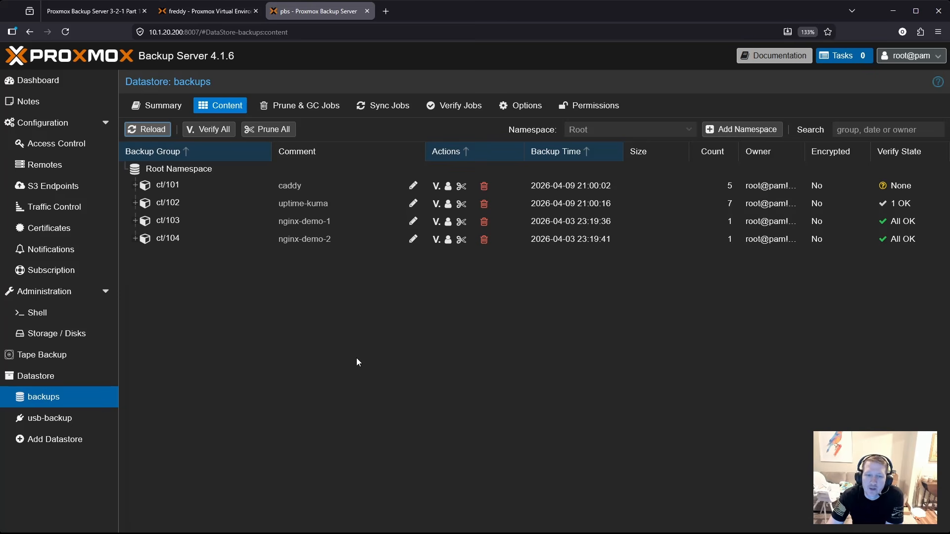
pyautogui.click(45, 421)
pyautogui.click(40, 400)
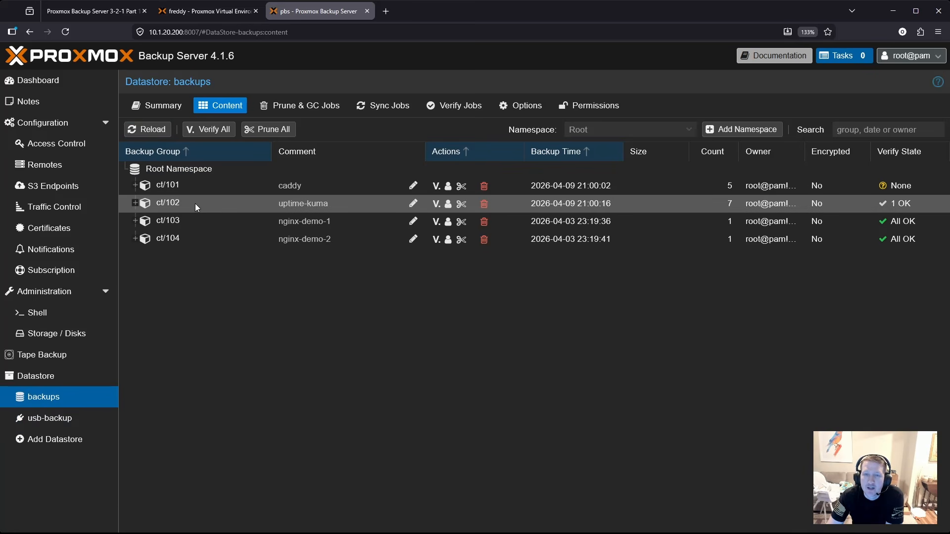
pyautogui.click(171, 186)
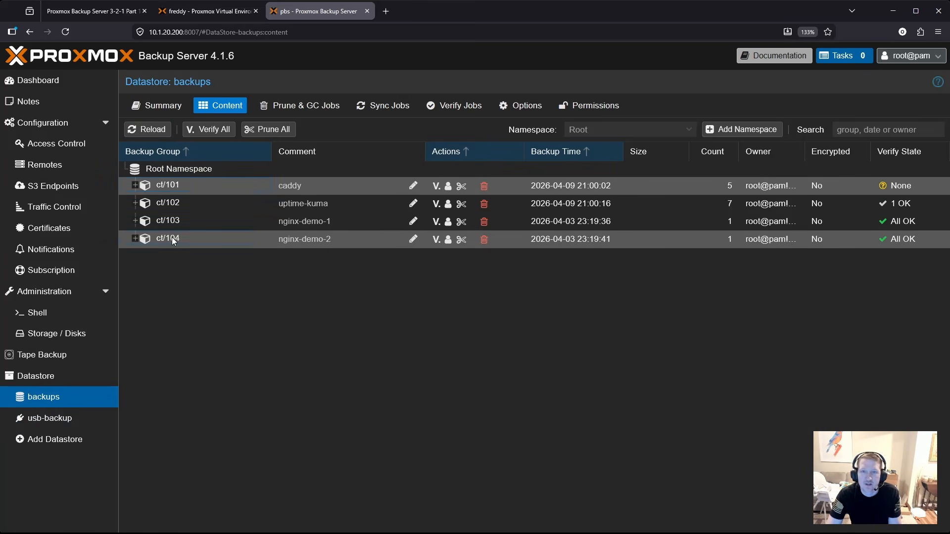
# Step: Remove the remaining groups ct/101, ct/102, ct/103 and ct/104 from the backups datastore by confirming each ID, and reload the content
pyautogui.rightClick(171, 187)
pyautogui.click(198, 279)
pyautogui.write('1')
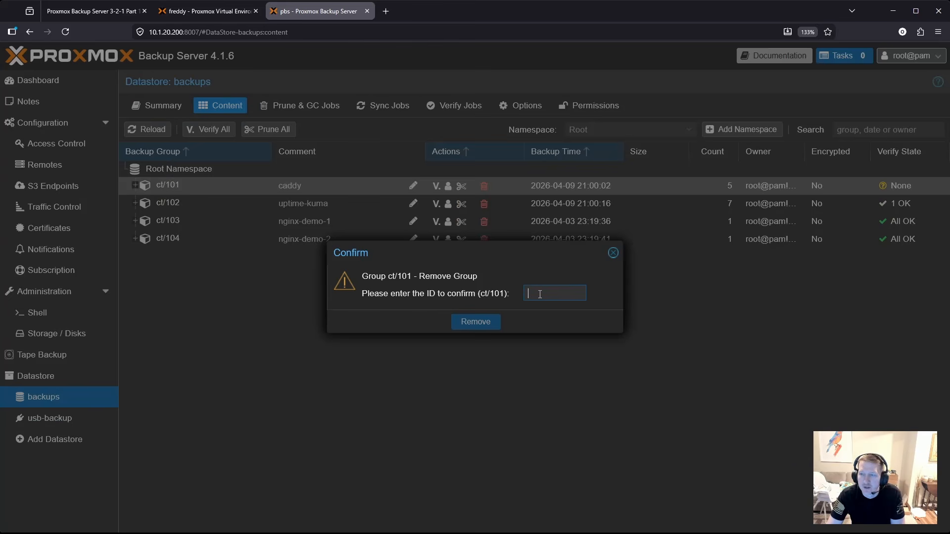
pyautogui.press('BackSpace')
pyautogui.write('ct/101')
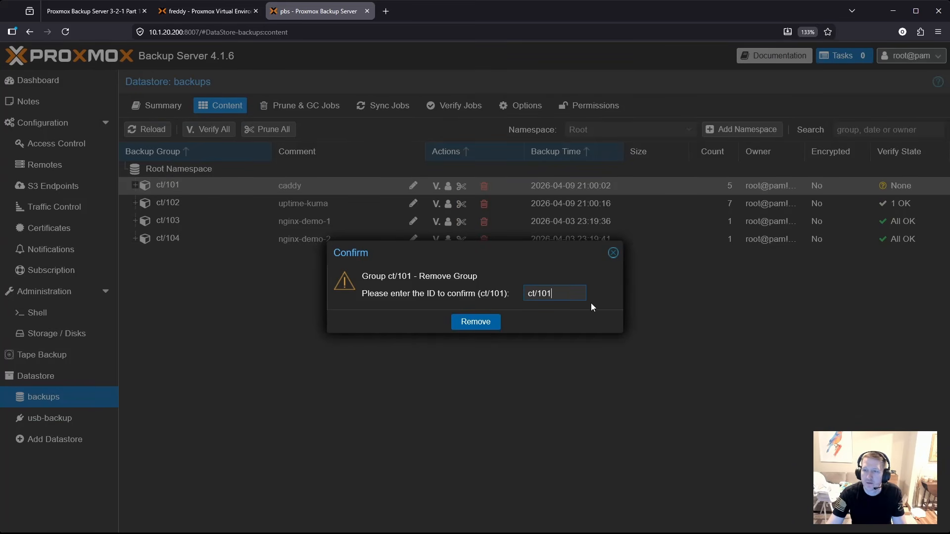
pyautogui.click(475, 321)
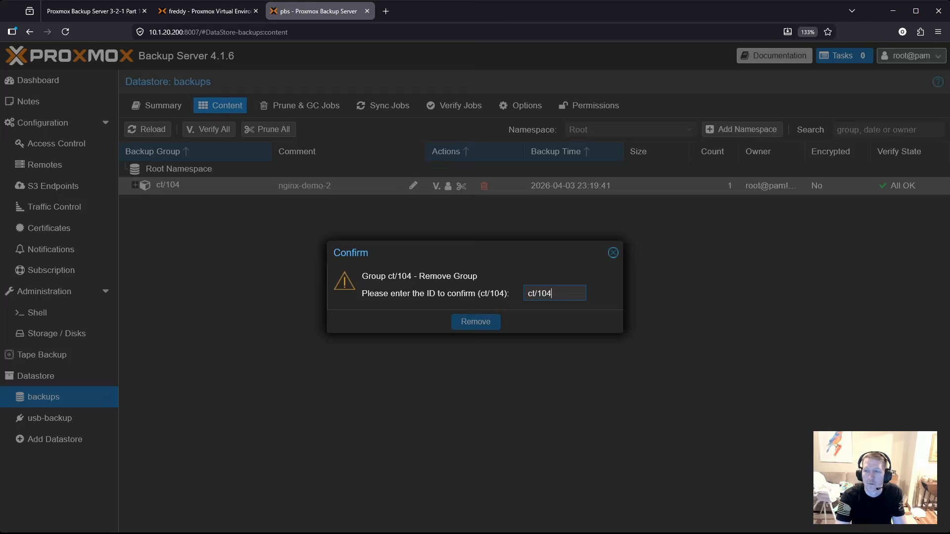
pyautogui.click(476, 322)
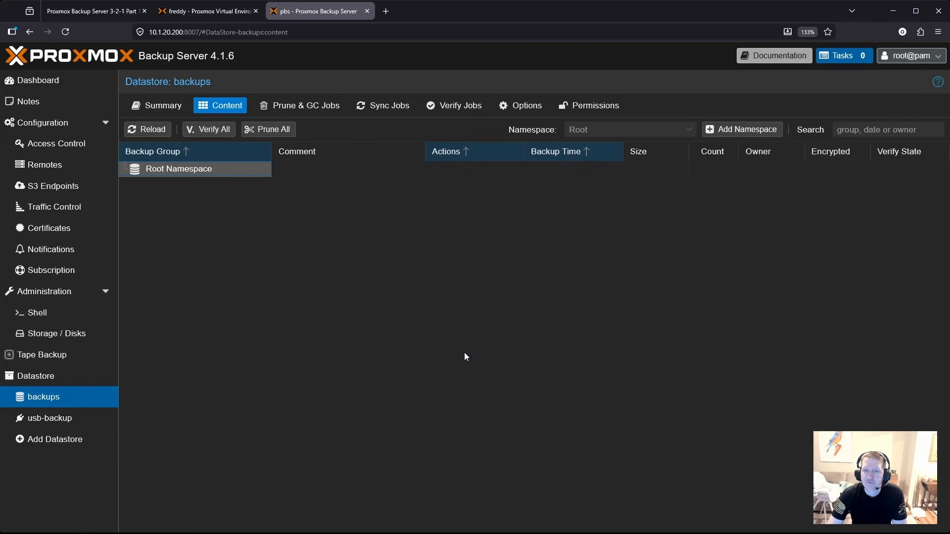
pyautogui.click(148, 131)
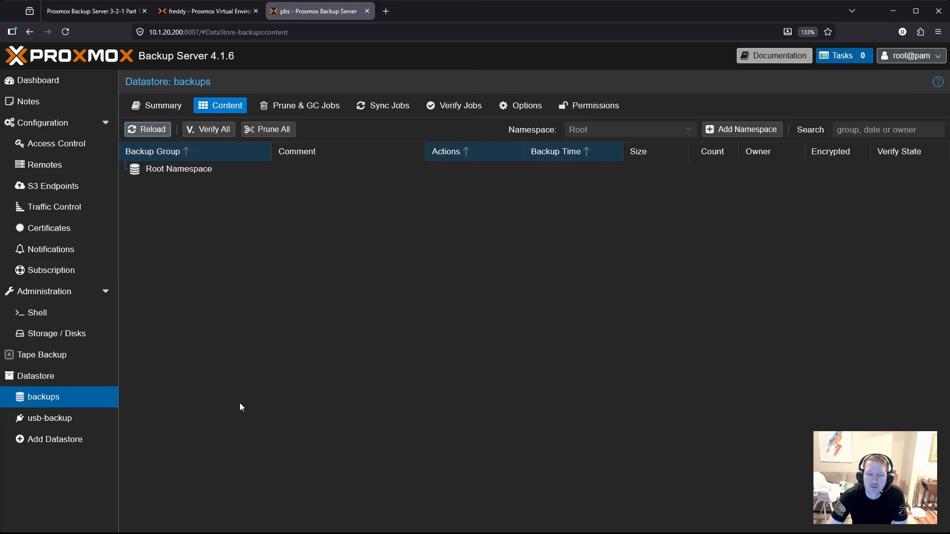
# Step: Check the usb-backup groups and add an unscheduled pull sync job to the backups datastore with Local location and source datastore usb-backup
pyautogui.click(51, 421)
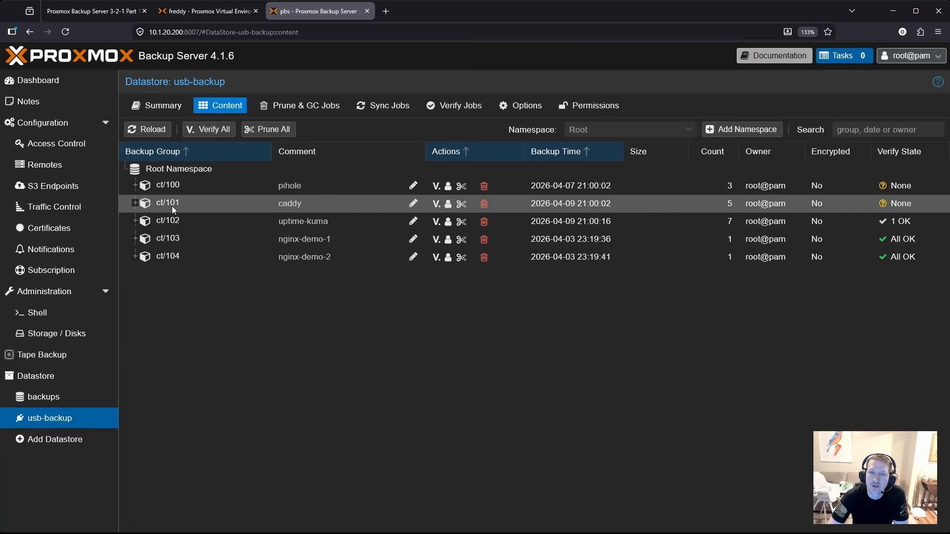
pyautogui.click(47, 398)
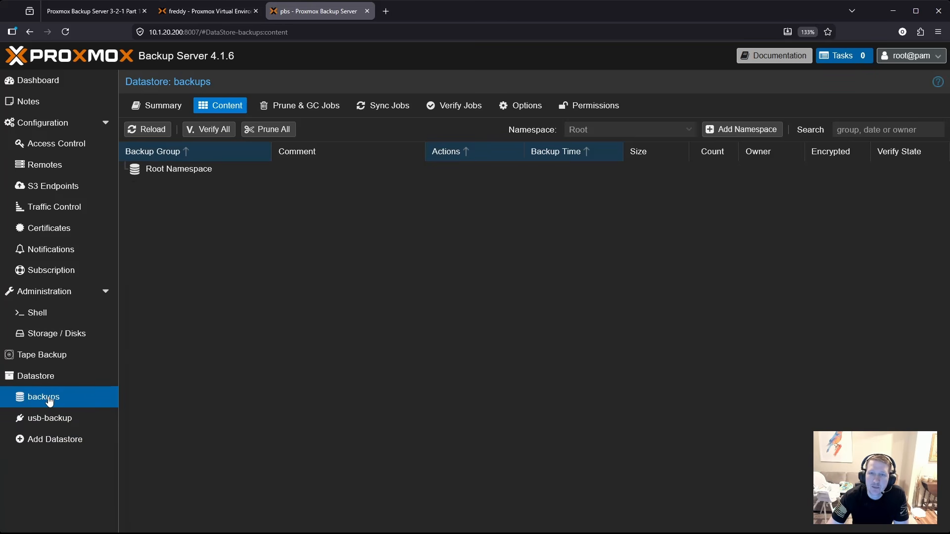
pyautogui.click(389, 110)
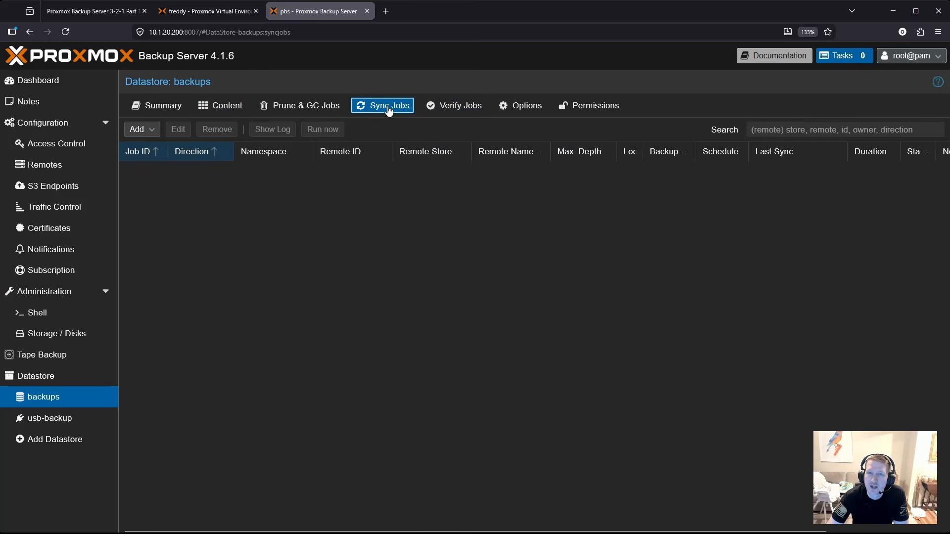
pyautogui.click(150, 132)
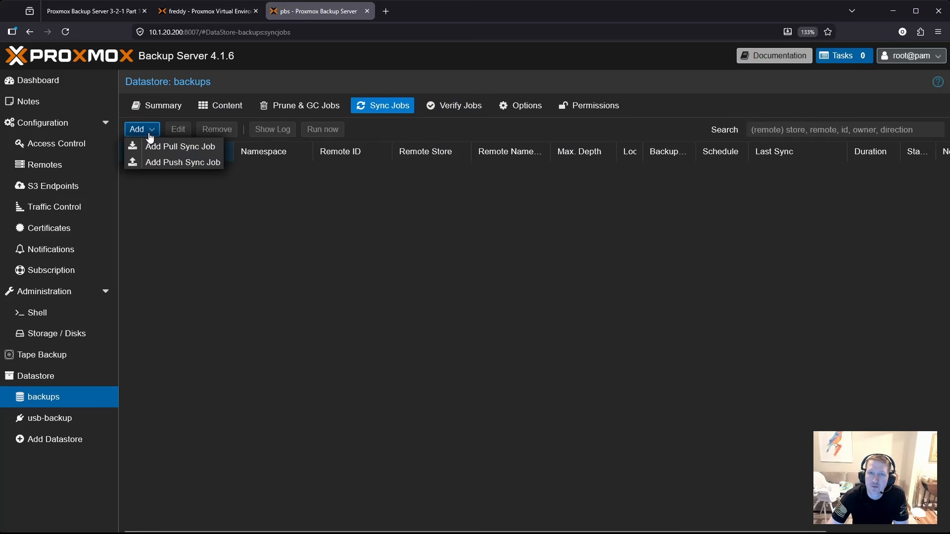
pyautogui.click(170, 146)
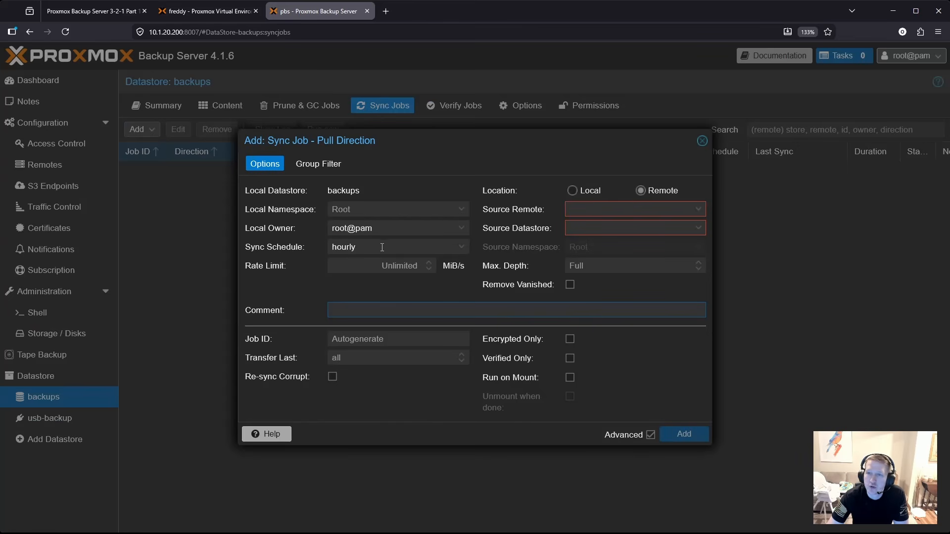
pyautogui.moveTo(420, 246); pyautogui.dragTo(328, 248)
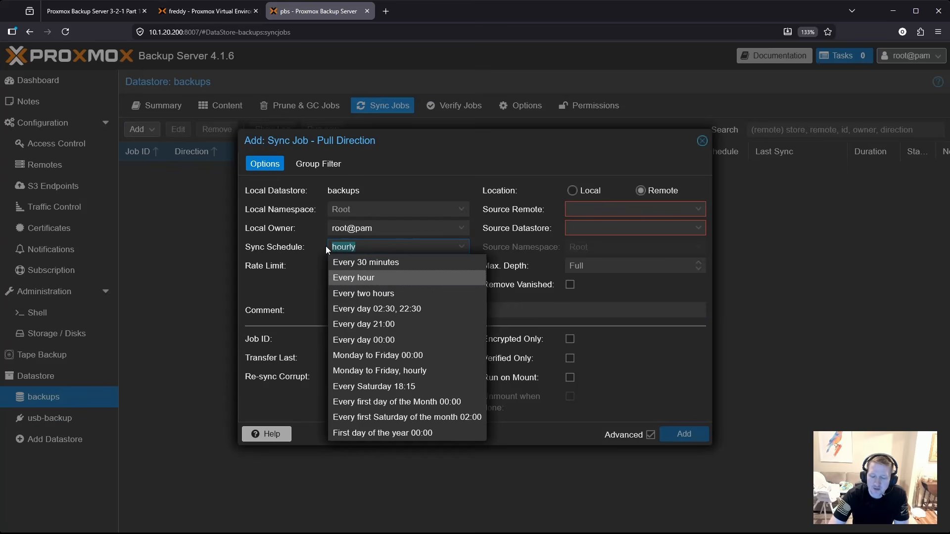
pyautogui.press('BackSpace')
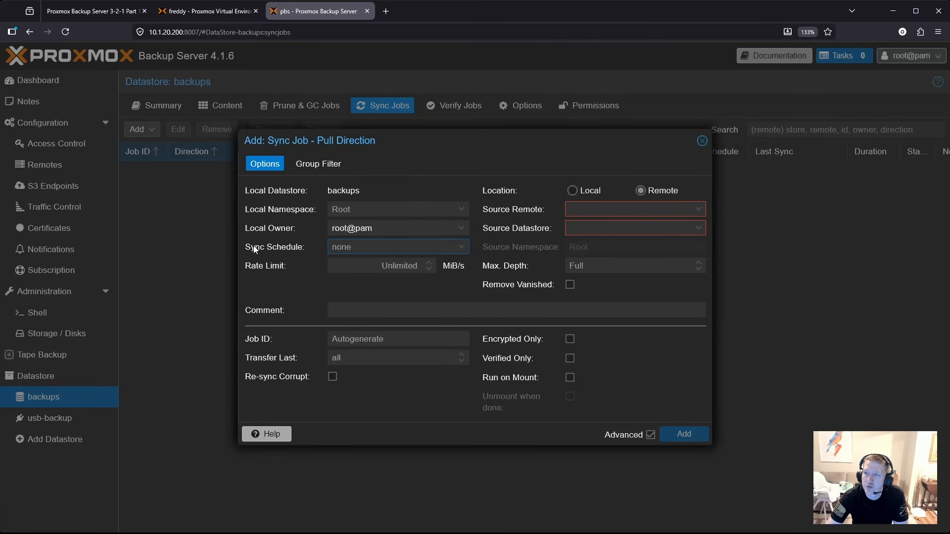
pyautogui.click(572, 191)
pyautogui.click(584, 223)
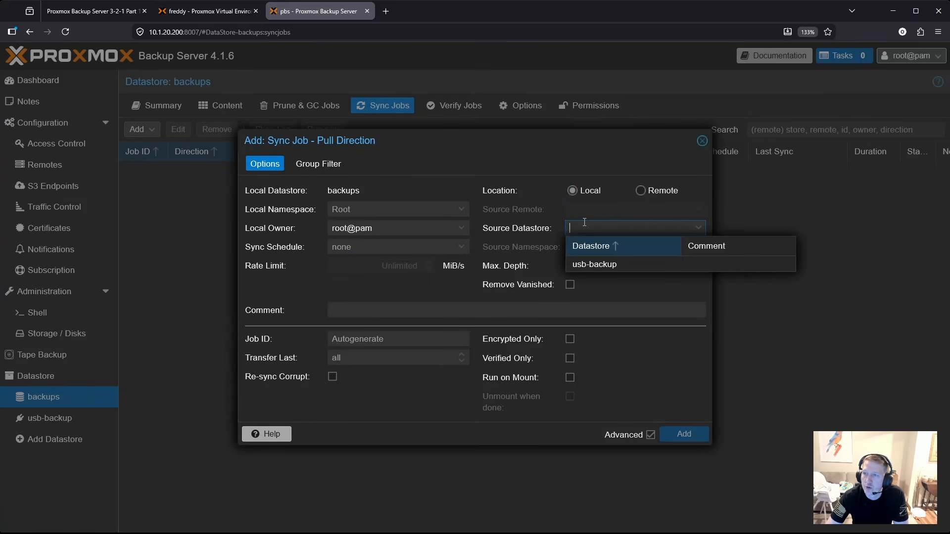
pyautogui.click(594, 265)
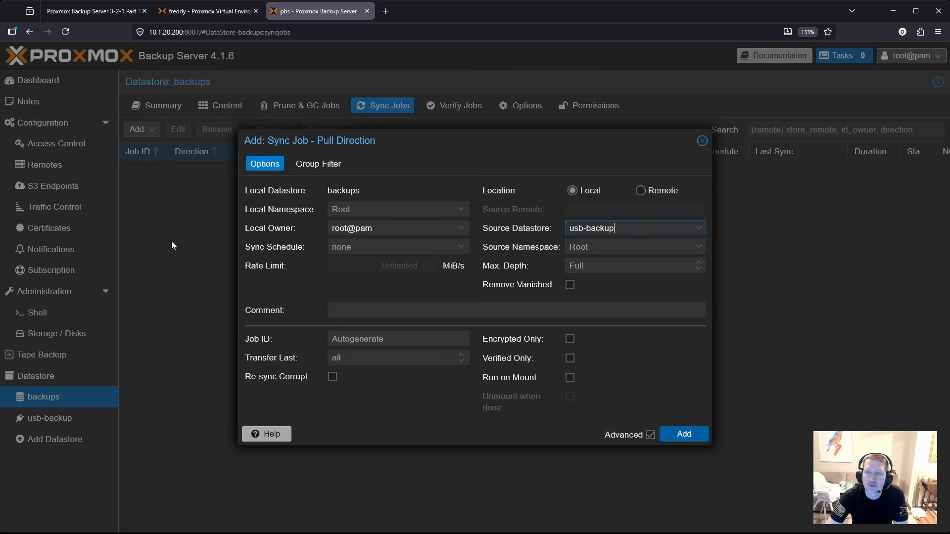
pyautogui.click(683, 434)
# Step: Run the pull sync job from usb-backup, close its task output, and reload the content of the backups datastore
pyautogui.click(133, 168)
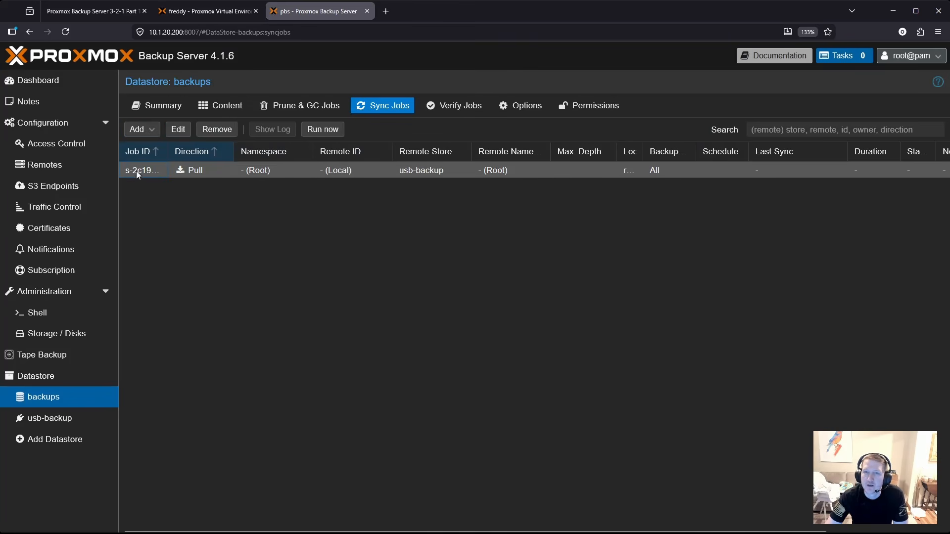
pyautogui.click(322, 129)
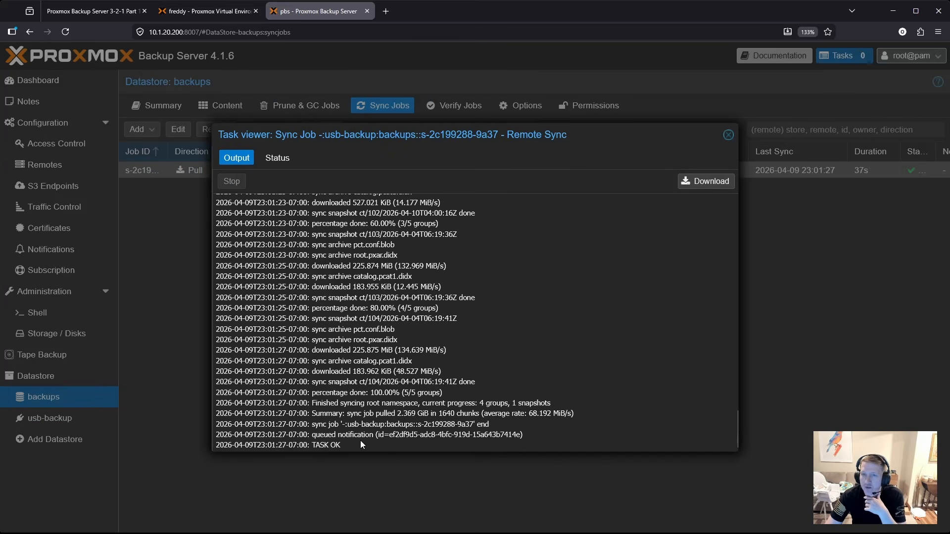
pyautogui.click(727, 135)
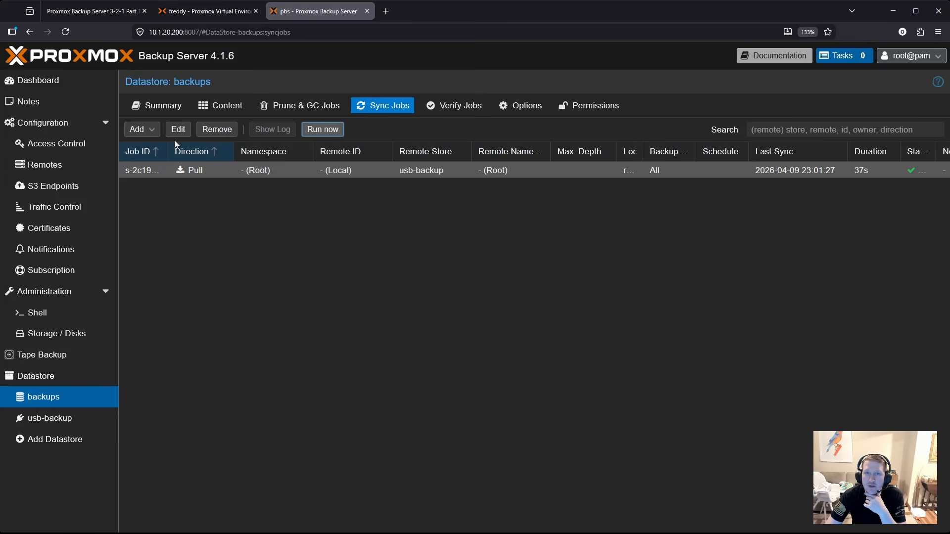
pyautogui.click(221, 110)
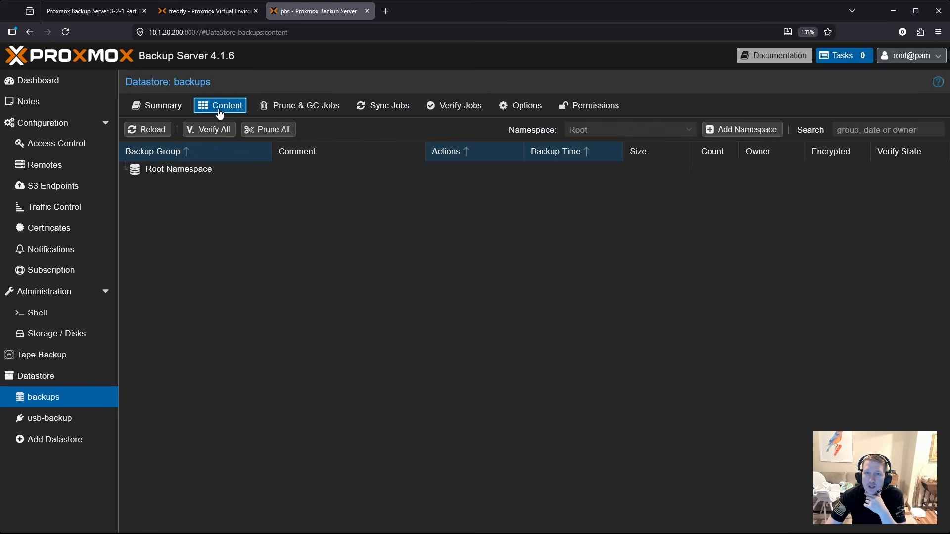
pyautogui.click(144, 130)
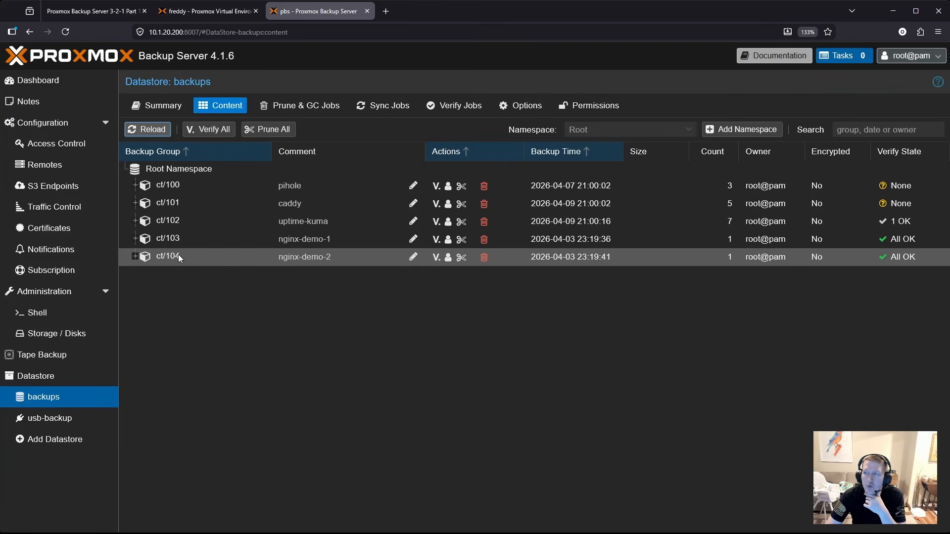
# Step: Verify all groups in the backups datastore, skipping verified ones with re-verify after 30 days, and close the task output
pyautogui.click(206, 129)
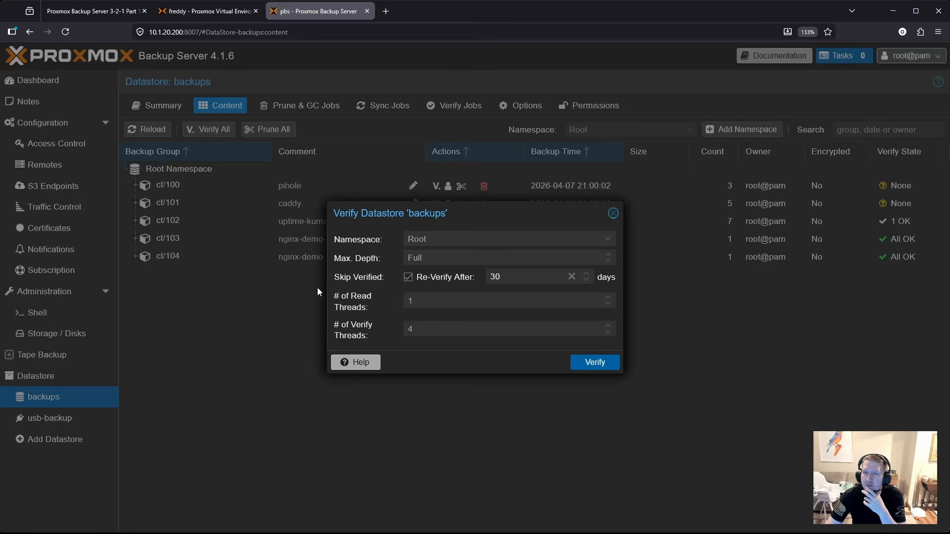
pyautogui.click(595, 363)
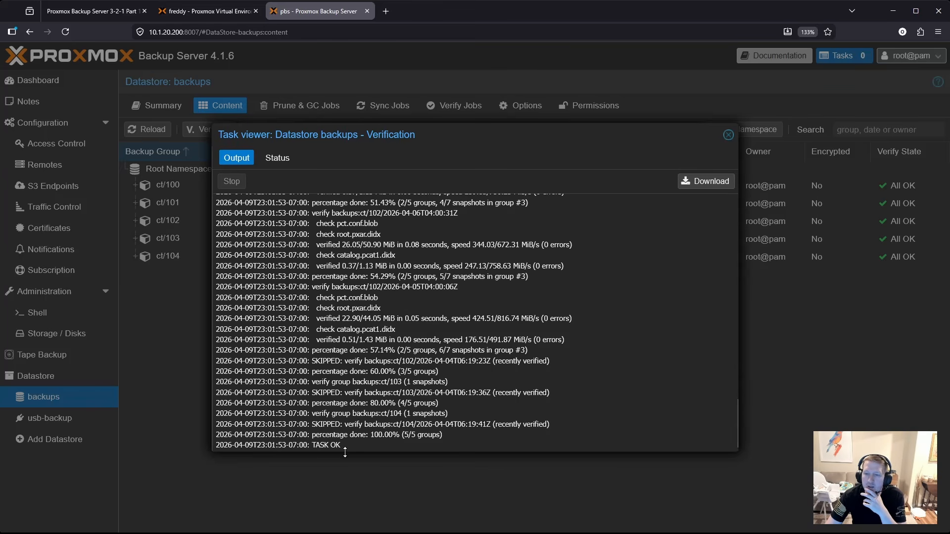
pyautogui.click(727, 136)
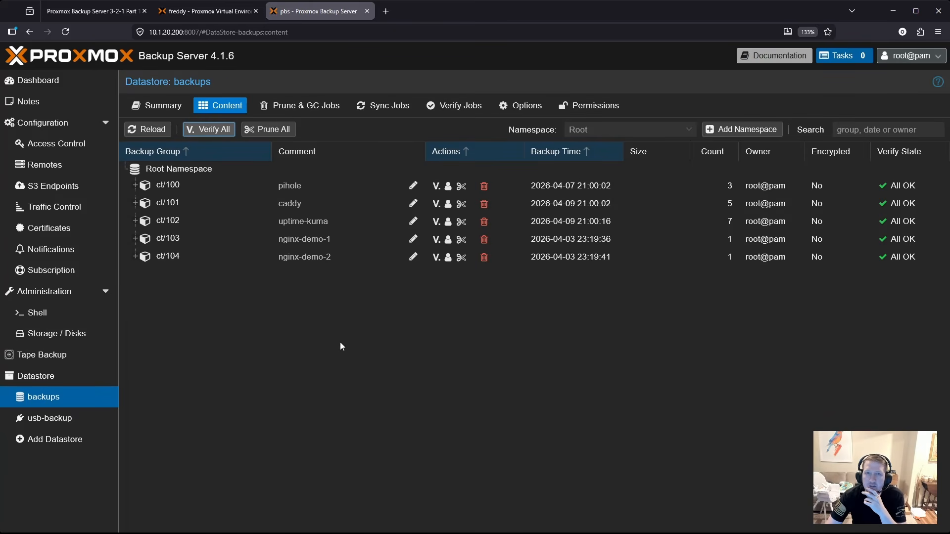
# Step: Switch to Proxmox Virtual Environment, refresh the page, and sort the pbs storage's backups ascending by name
pyautogui.click(182, 12)
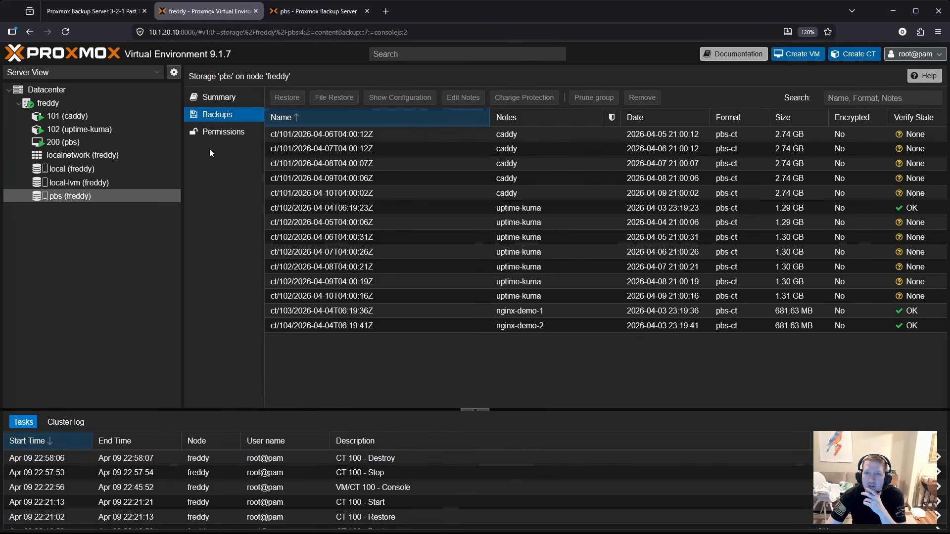
pyautogui.click(65, 31)
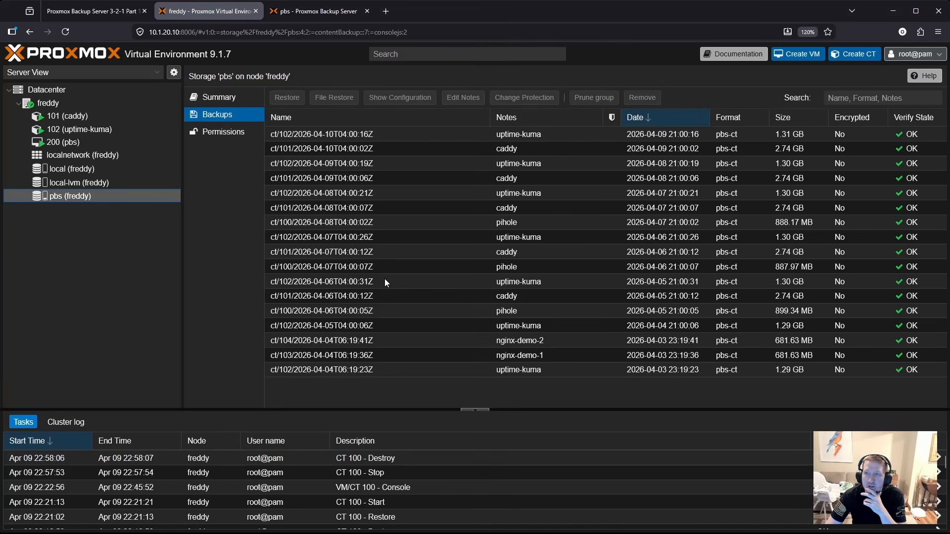
pyautogui.click(474, 119)
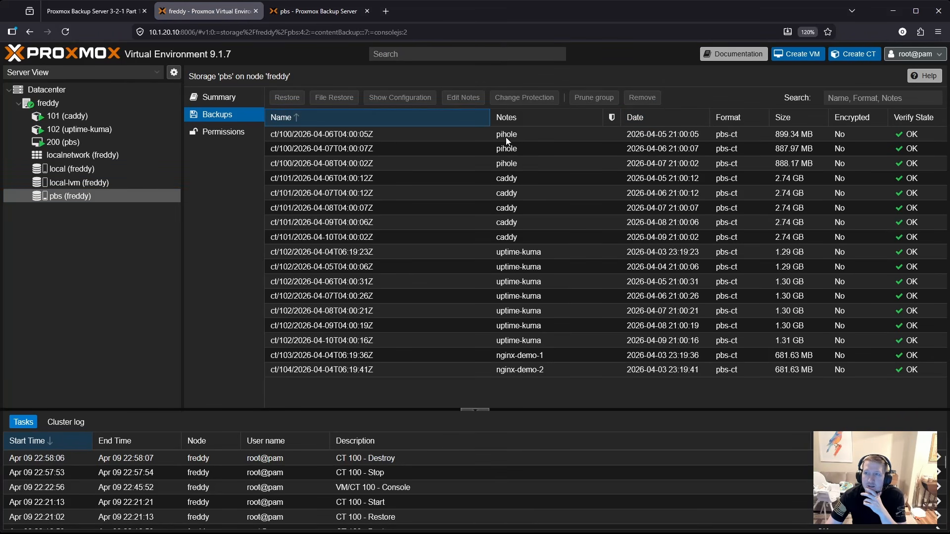
# Step: Restore backup ct/100/2026-04-08T04:00:02Z to local-lvm as CT 100 with Start after restore enabled, and close the task output
pyautogui.click(376, 162)
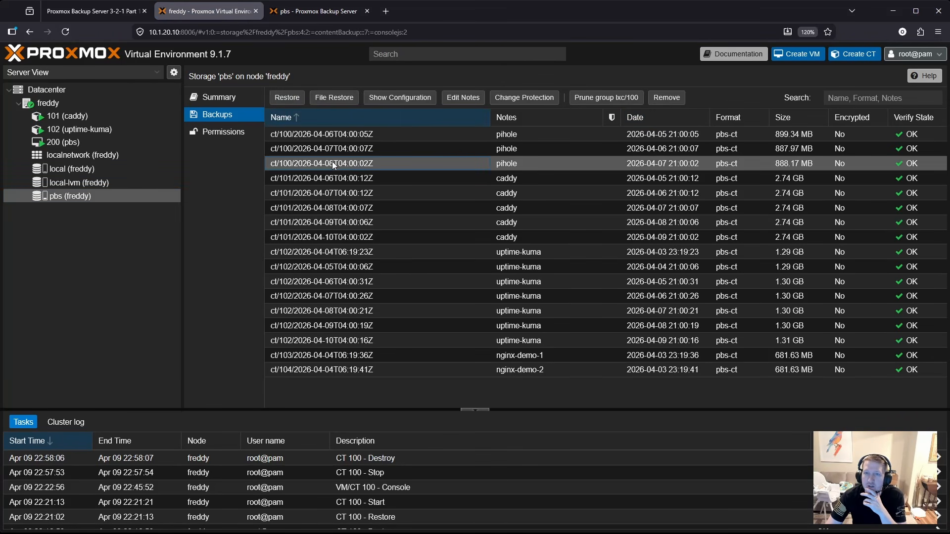
pyautogui.click(289, 98)
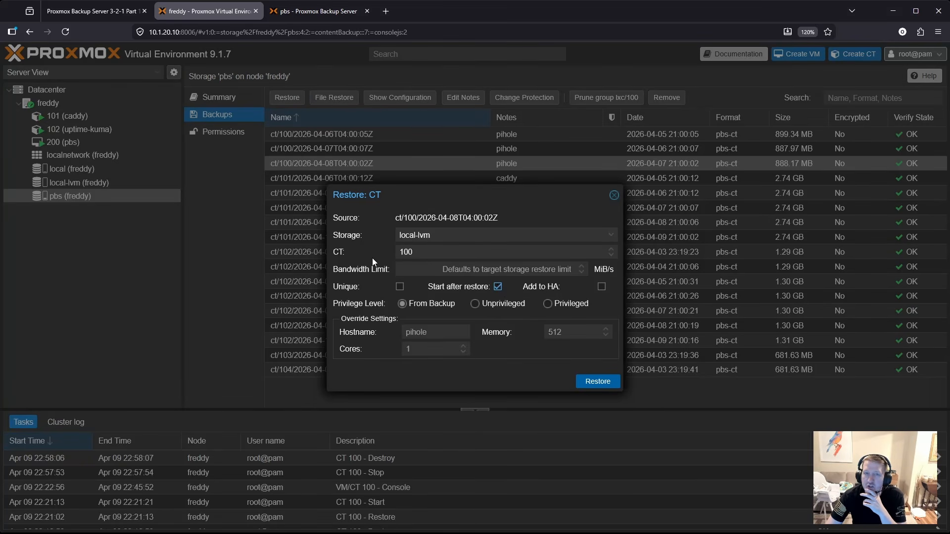
pyautogui.doubleClick(401, 252)
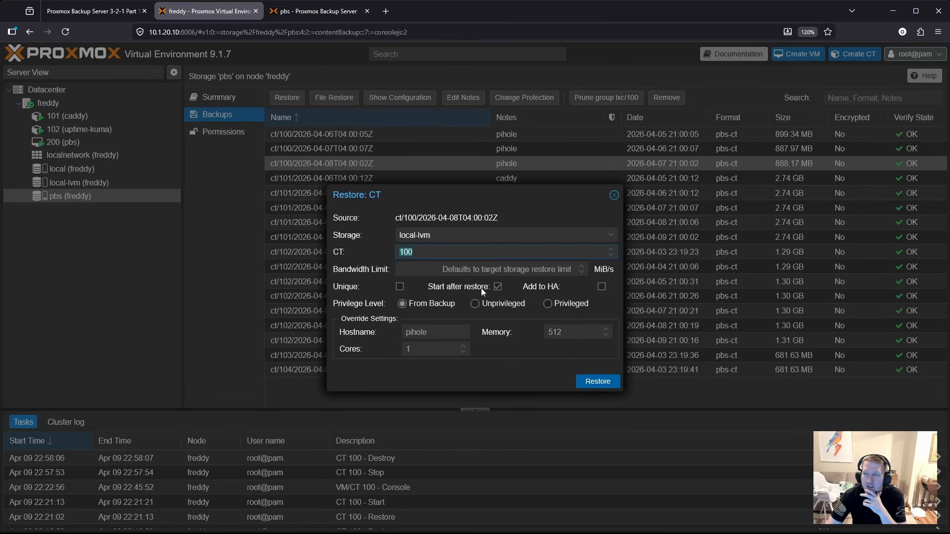
pyautogui.click(598, 381)
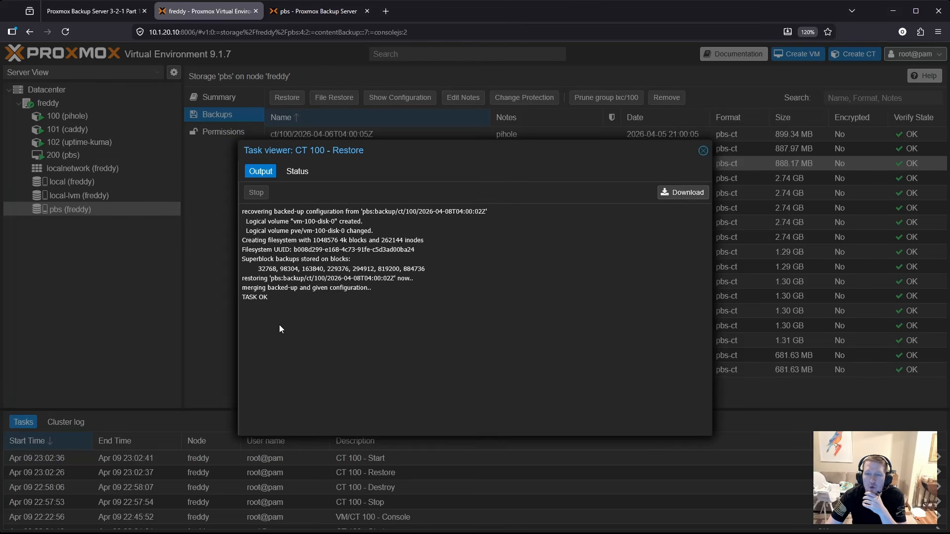
pyautogui.click(703, 150)
# Step: Check the console of container 100 (pihole) and the backups datastore's content in Proxmox Backup Server
pyautogui.click(87, 118)
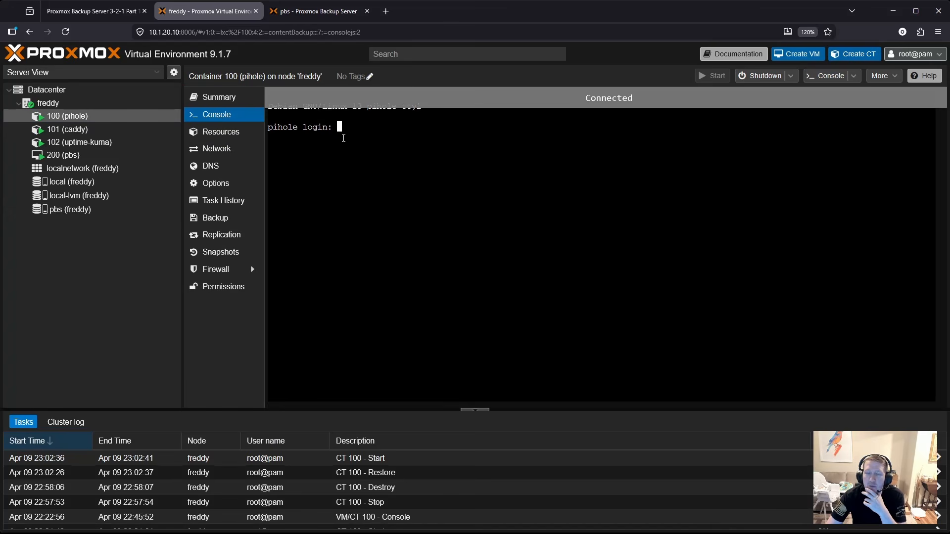
pyautogui.click(324, 13)
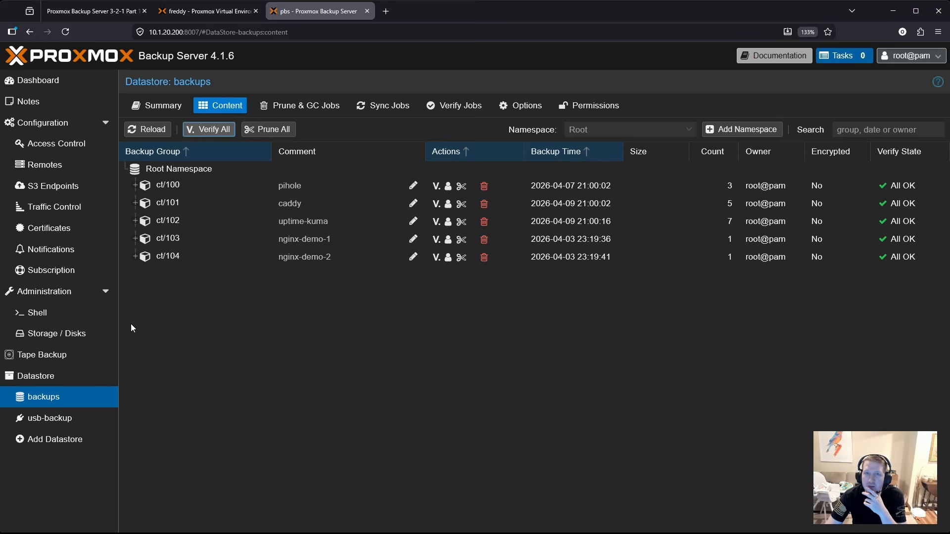
pyautogui.click(197, 15)
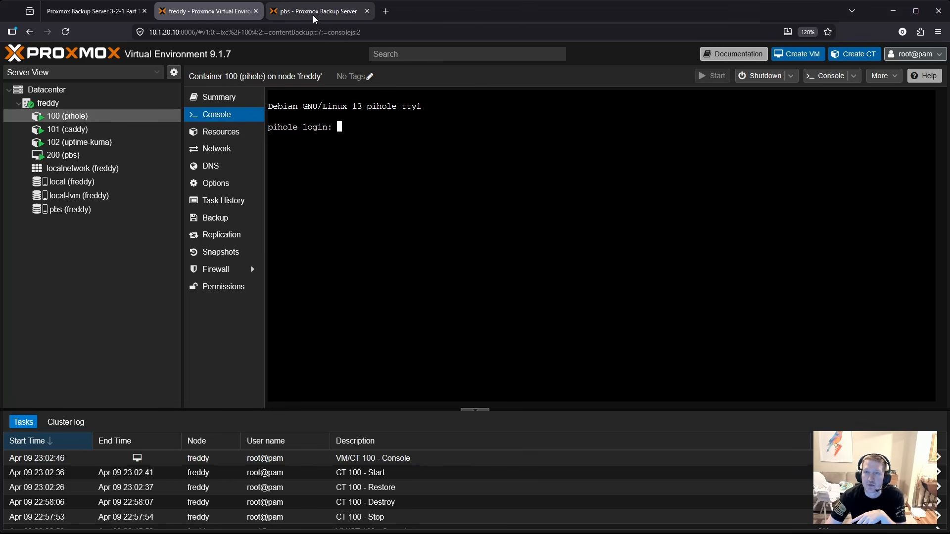
# Step: Switch to the LocalHake removable datastores guide and review its recovery drill, troubleshooting, Summary and What's Next sections
pyautogui.click(108, 15)
pyautogui.scroll(-10, 230, 293)
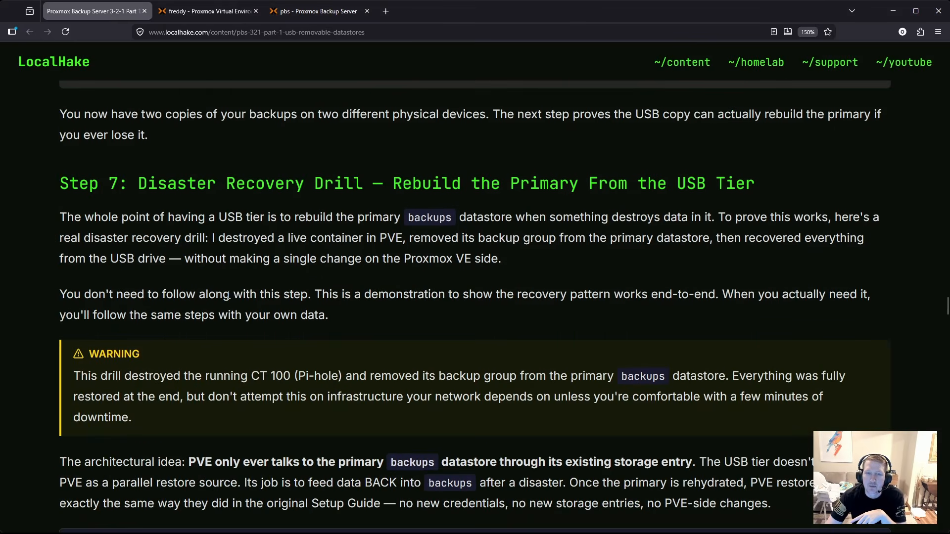
pyautogui.scroll(-20, 227, 295)
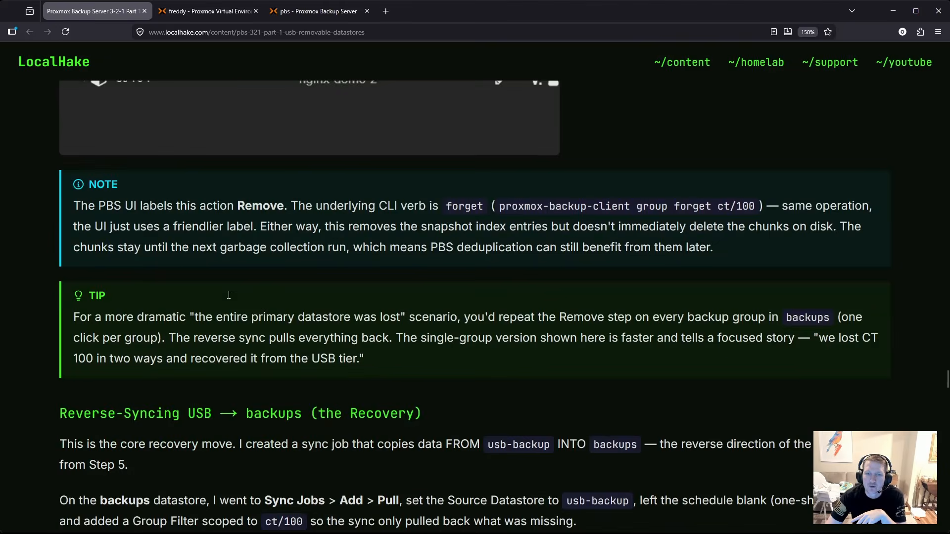
pyautogui.scroll(-20, 227, 294)
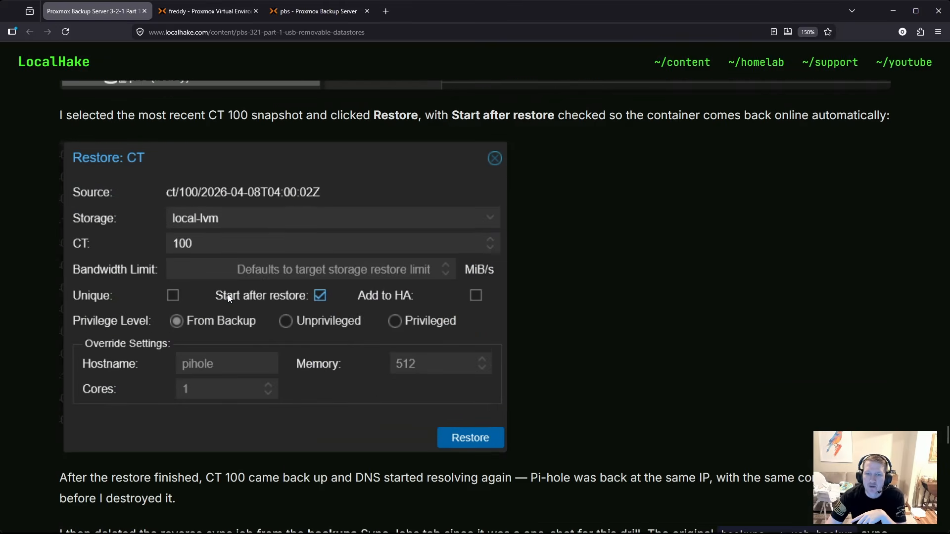
pyautogui.scroll(-10, 227, 295)
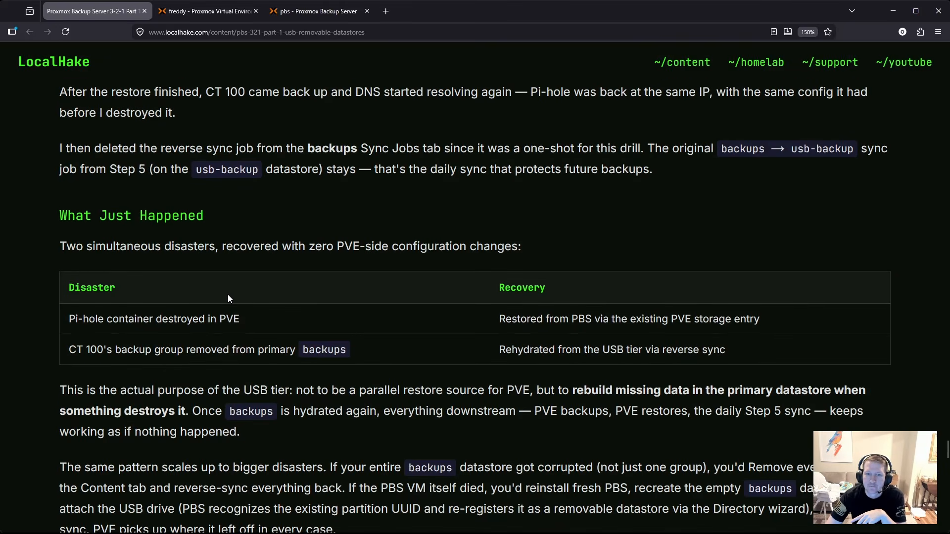
pyautogui.scroll(-13, 218, 294)
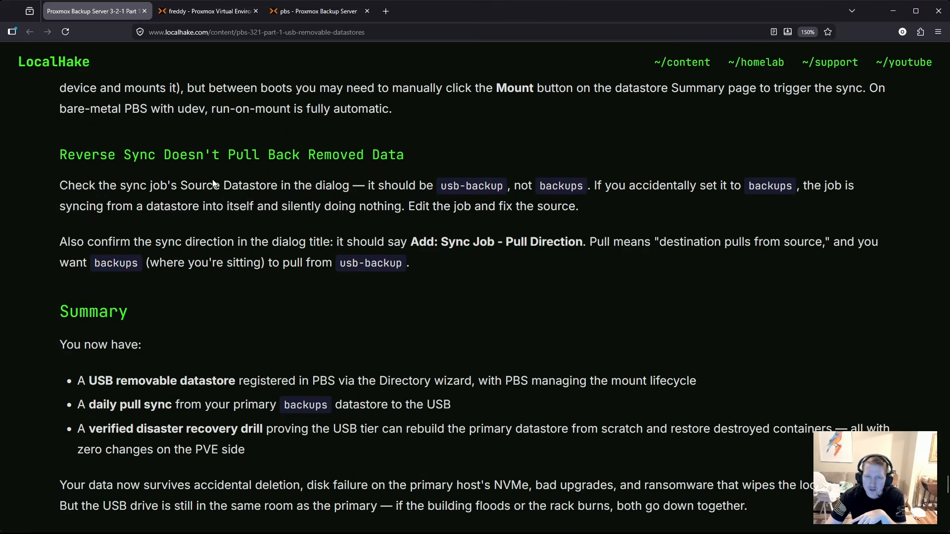
pyautogui.scroll(-7, 289, 255)
pyautogui.scroll(-3, 289, 255)
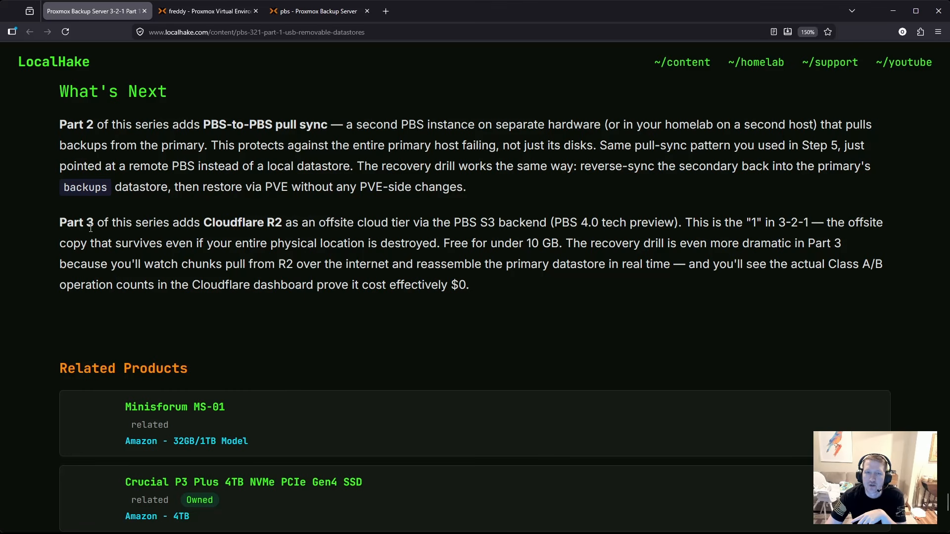
pyautogui.scroll(3, 254, 238)
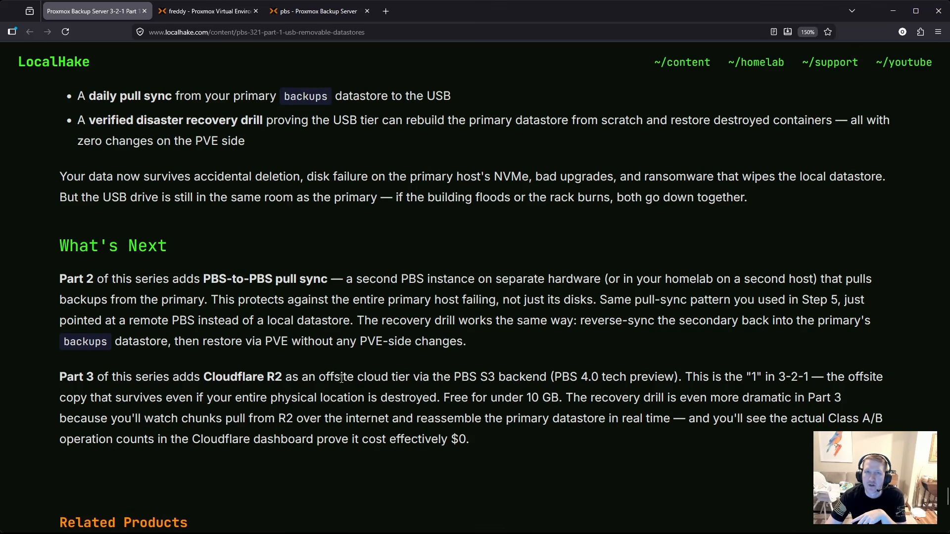
pyautogui.scroll(20, 341, 378)
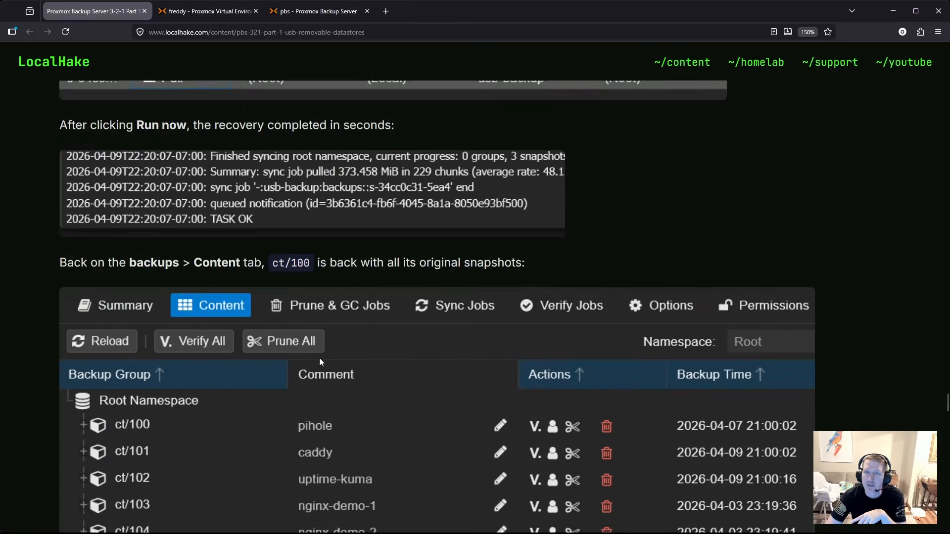
pyautogui.scroll(20, 319, 361)
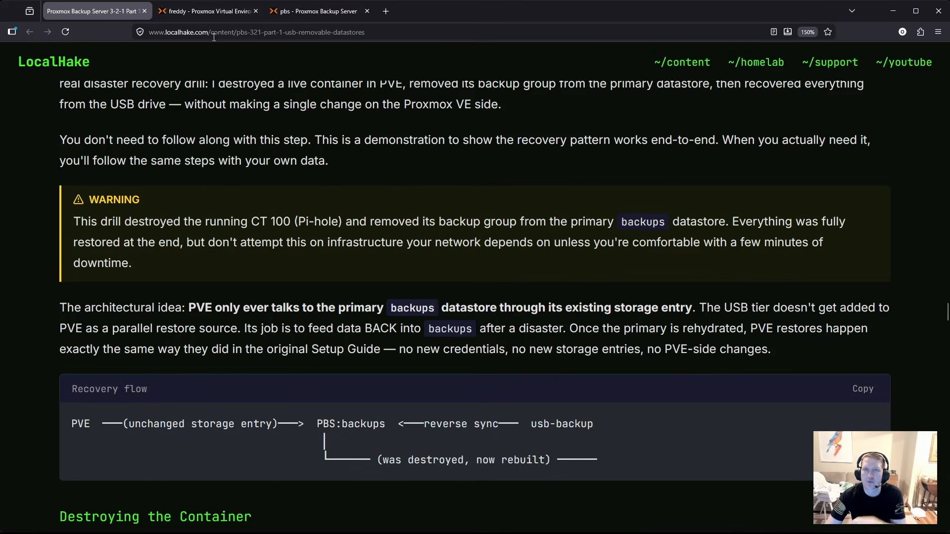